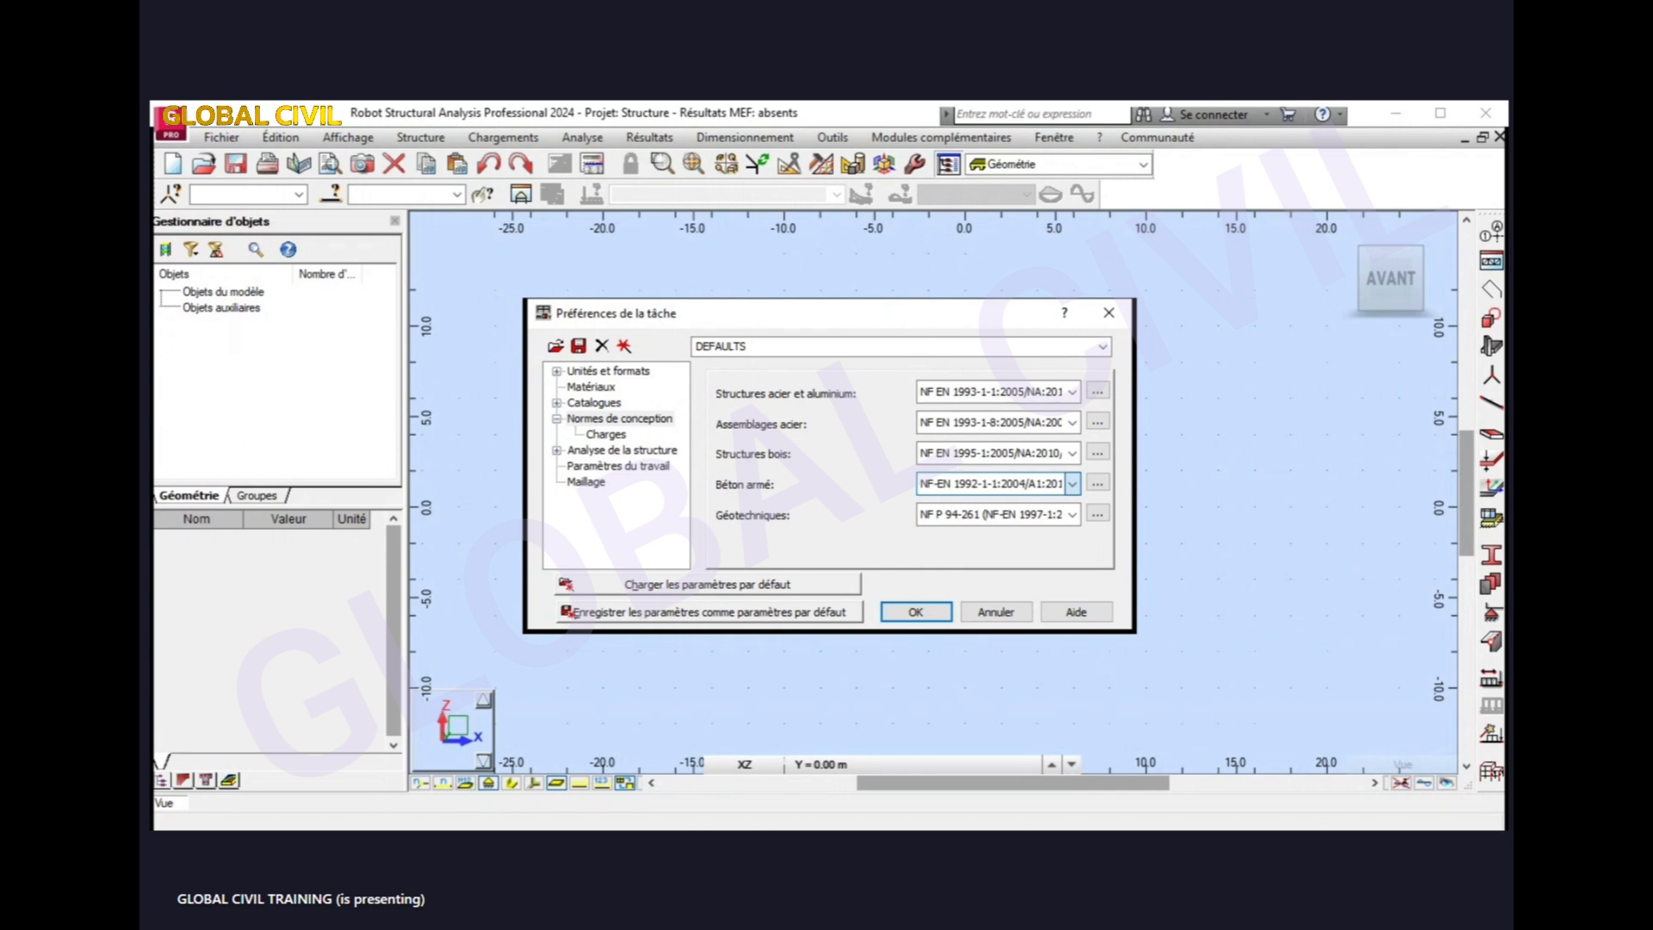
- Add EHE 99 to the list of current reinforced concrete codes and define it as the active code
click(1064, 557)
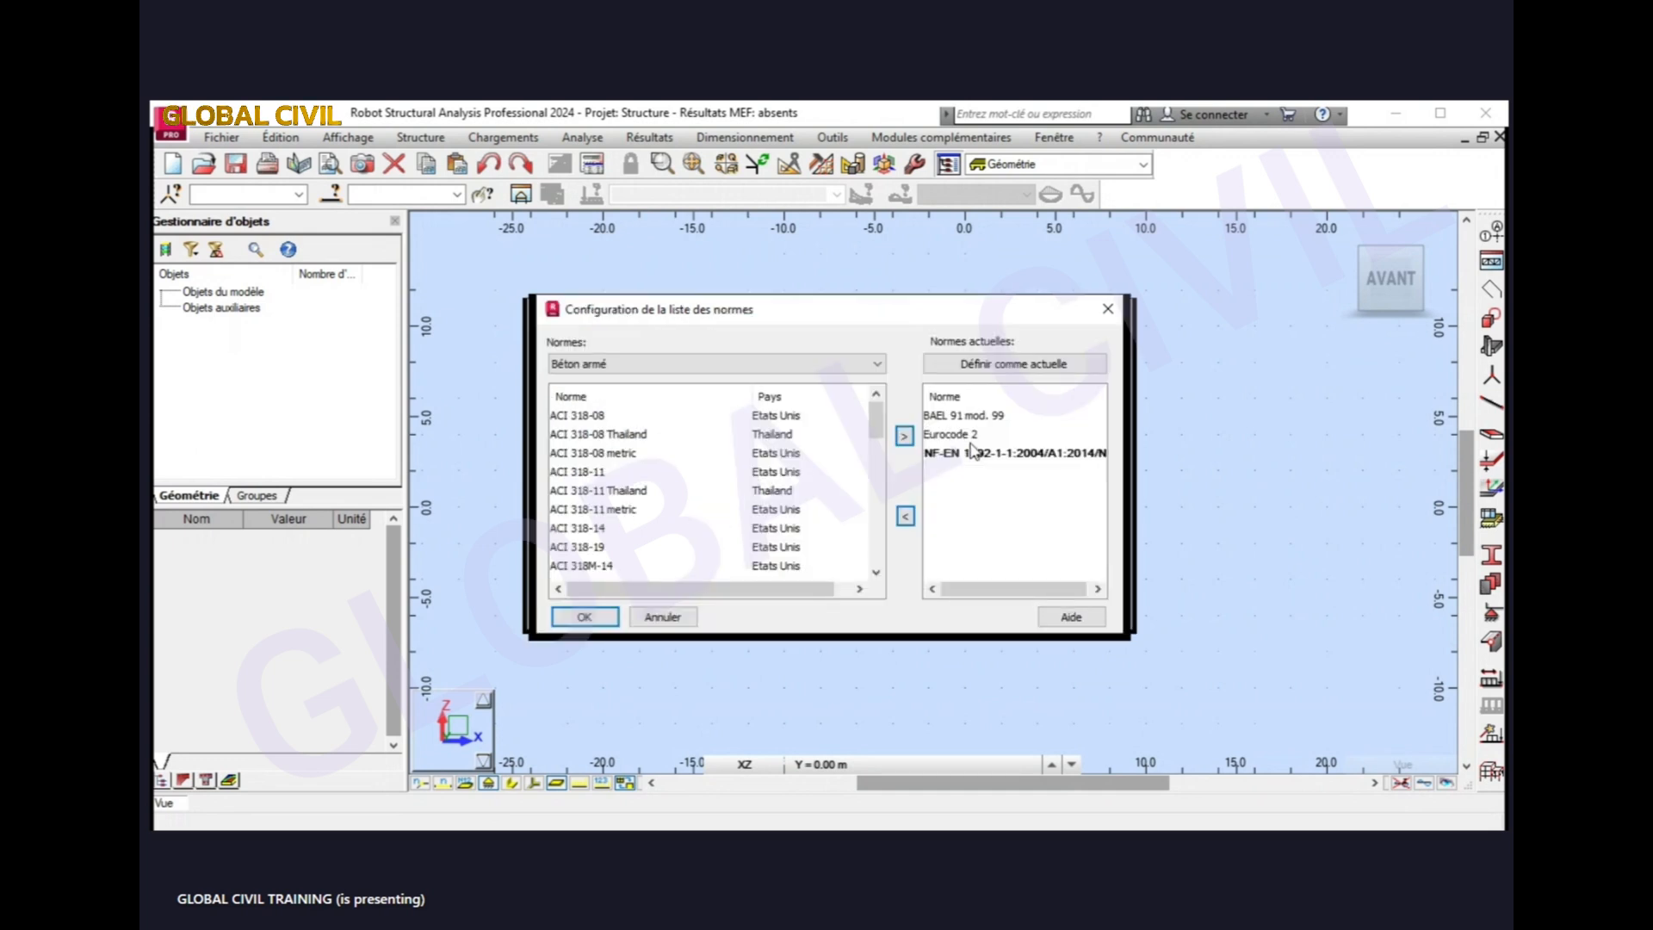
drag(778, 315, 1040, 355)
drag(1145, 467, 1128, 518)
drag(990, 365, 1044, 359)
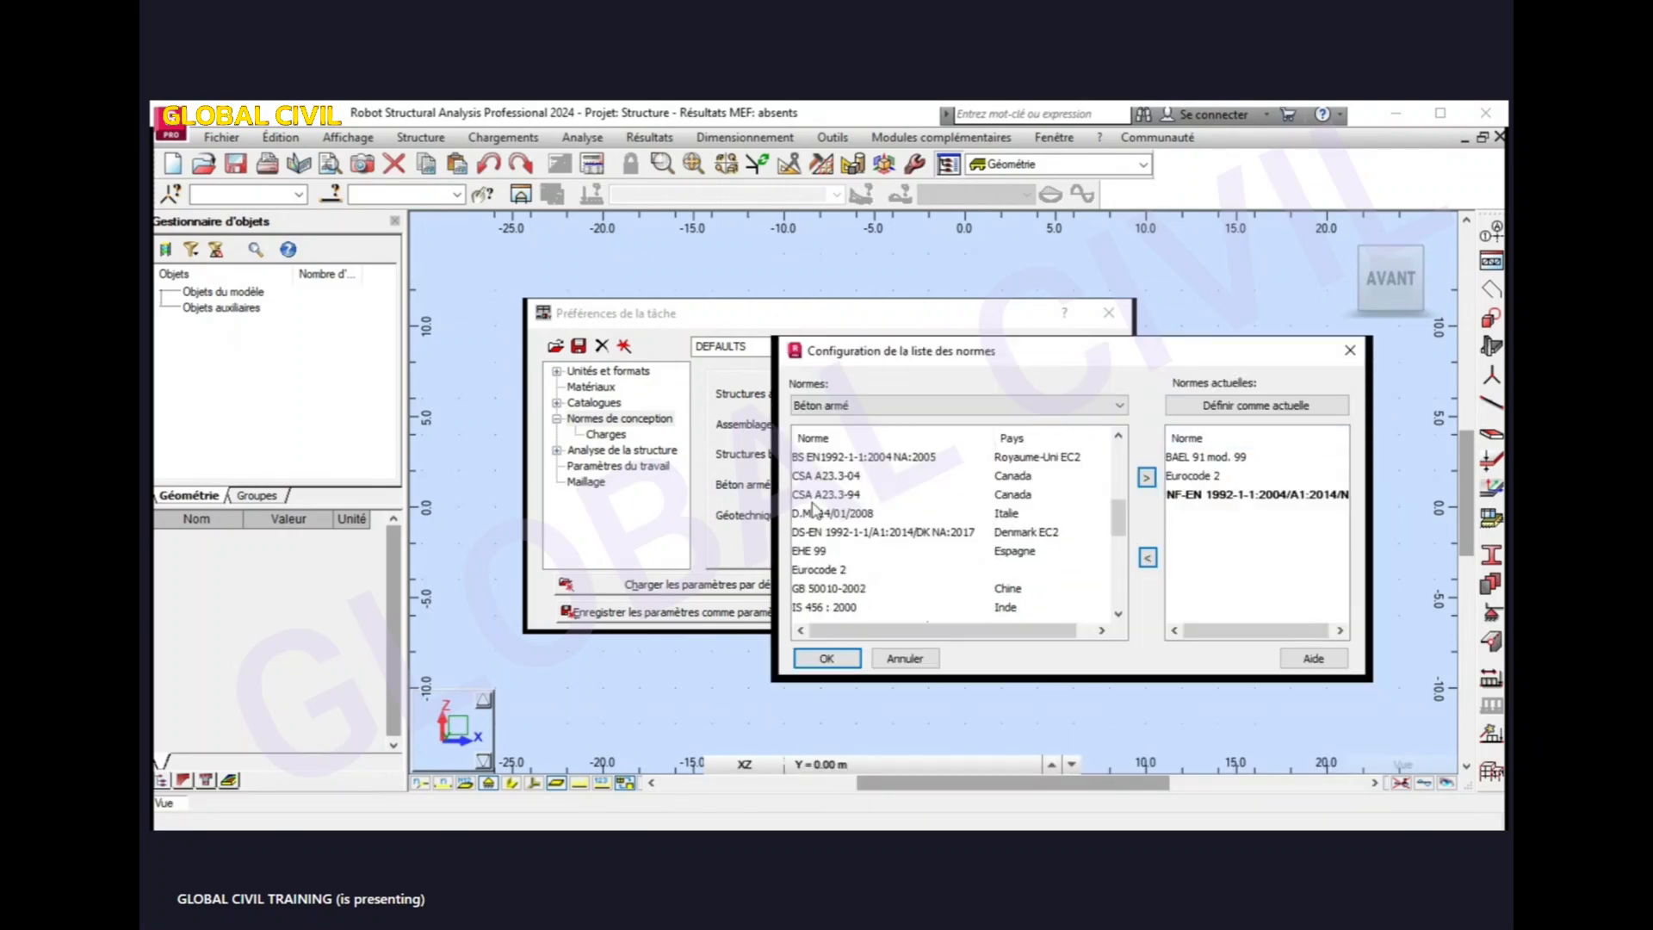
click(820, 553)
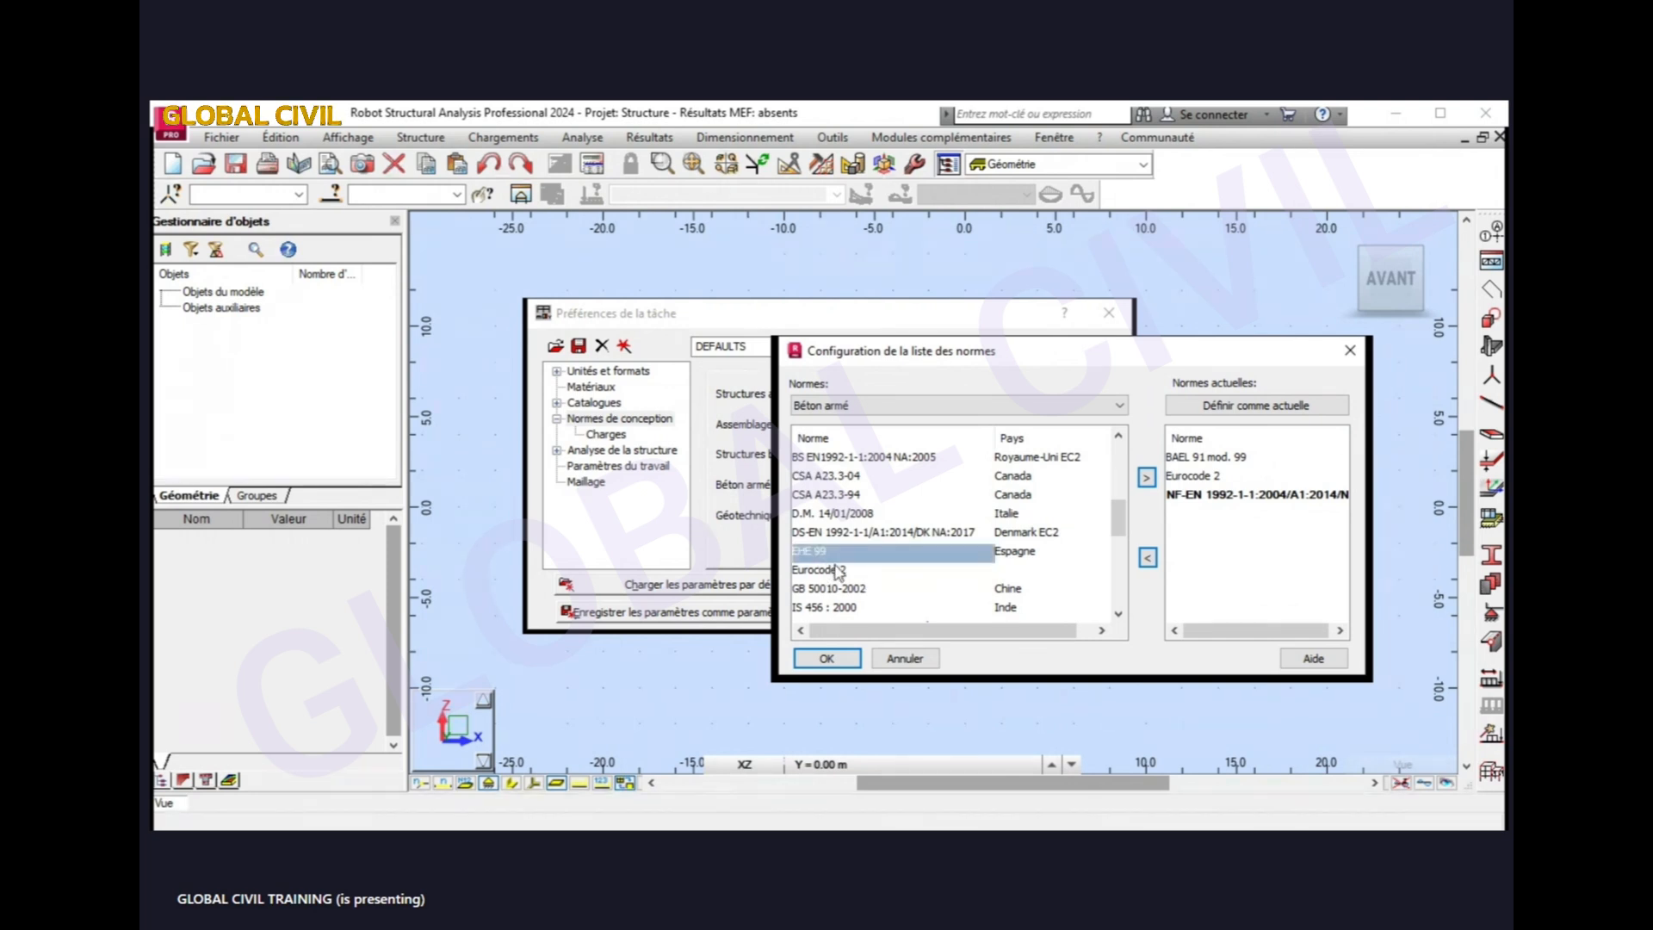
click(1147, 481)
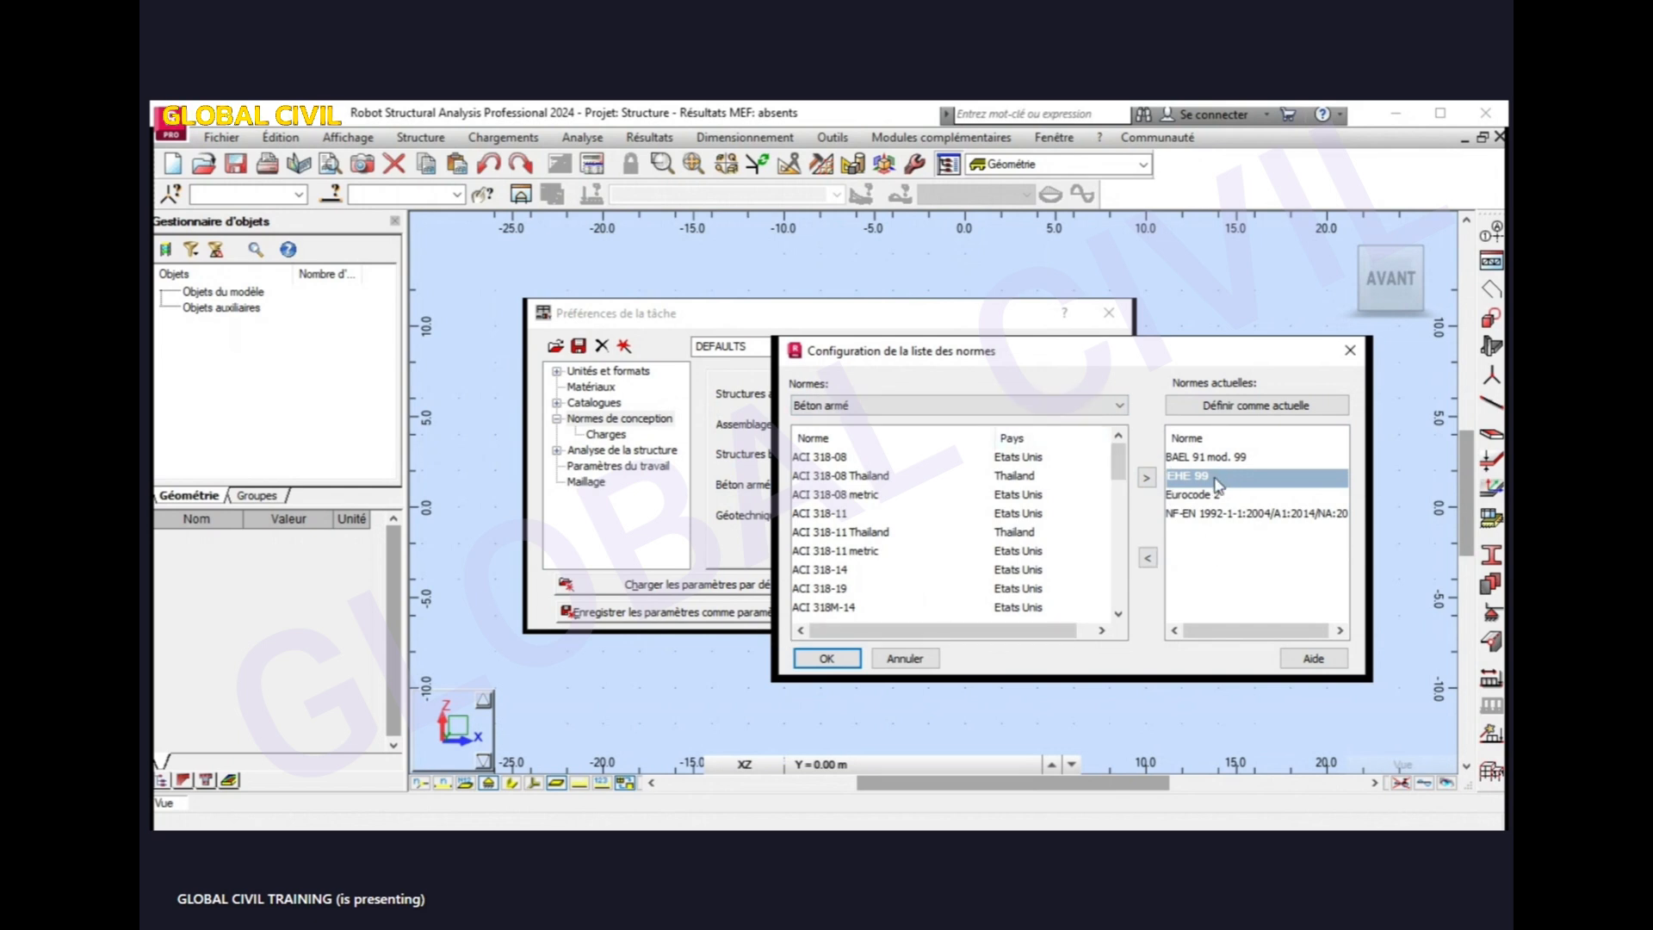
click(825, 658)
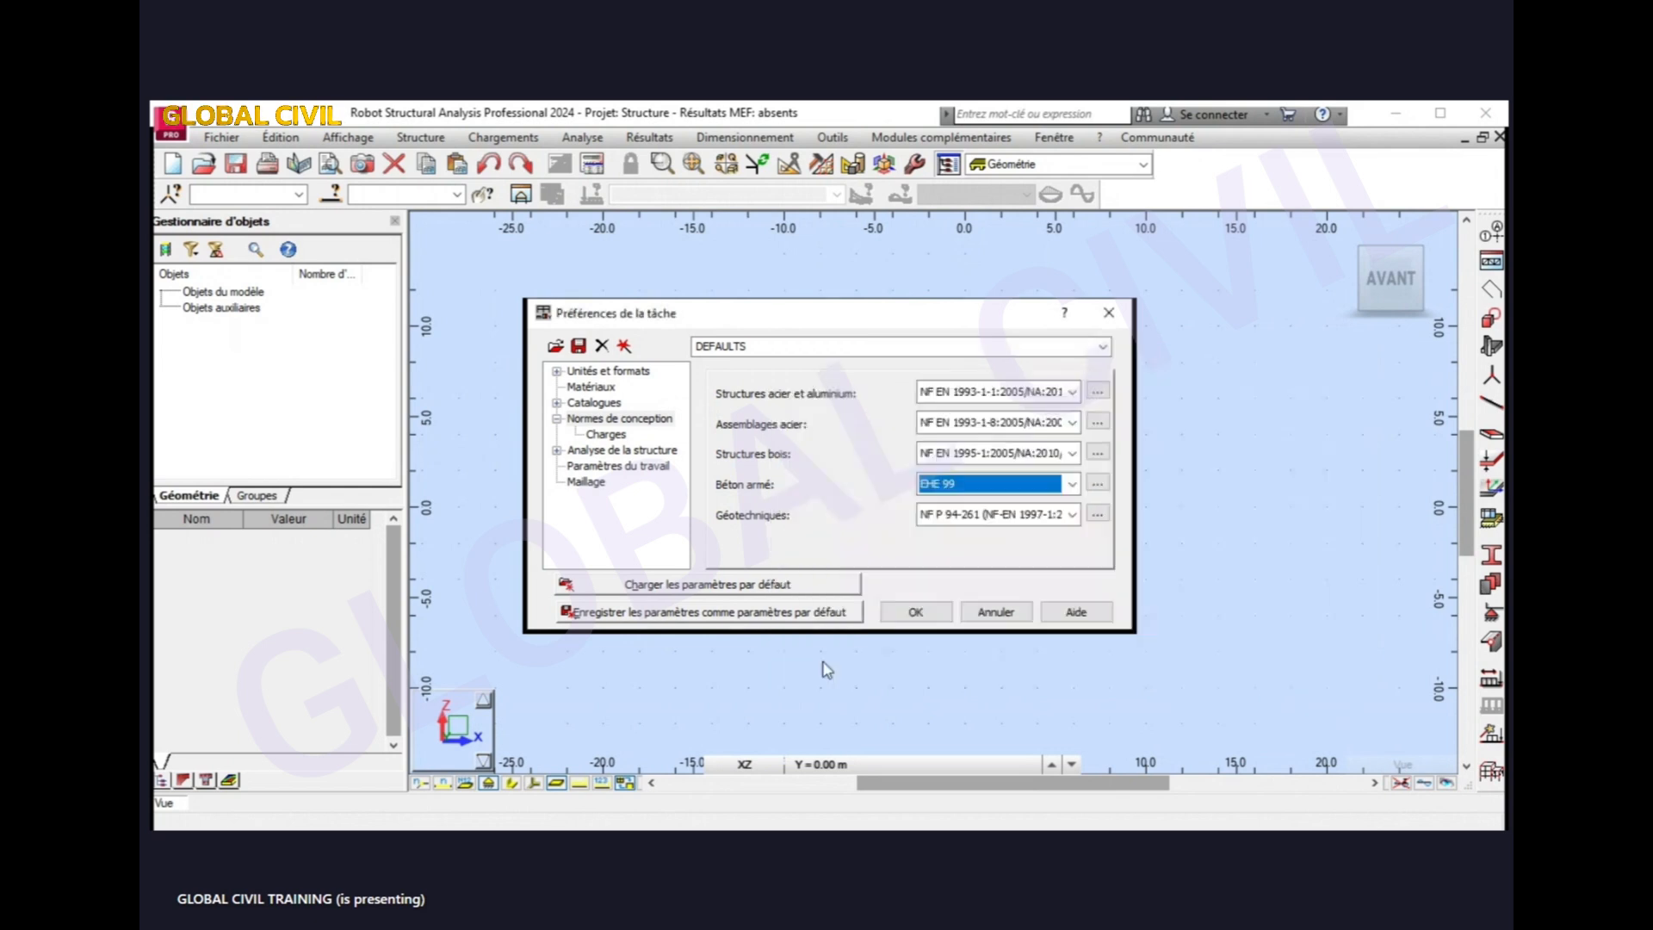
- Set the reinforced concrete design code to BAEL 91 mod. 99 and the load combination (Pondérations) code to BAEL 91
click(1073, 486)
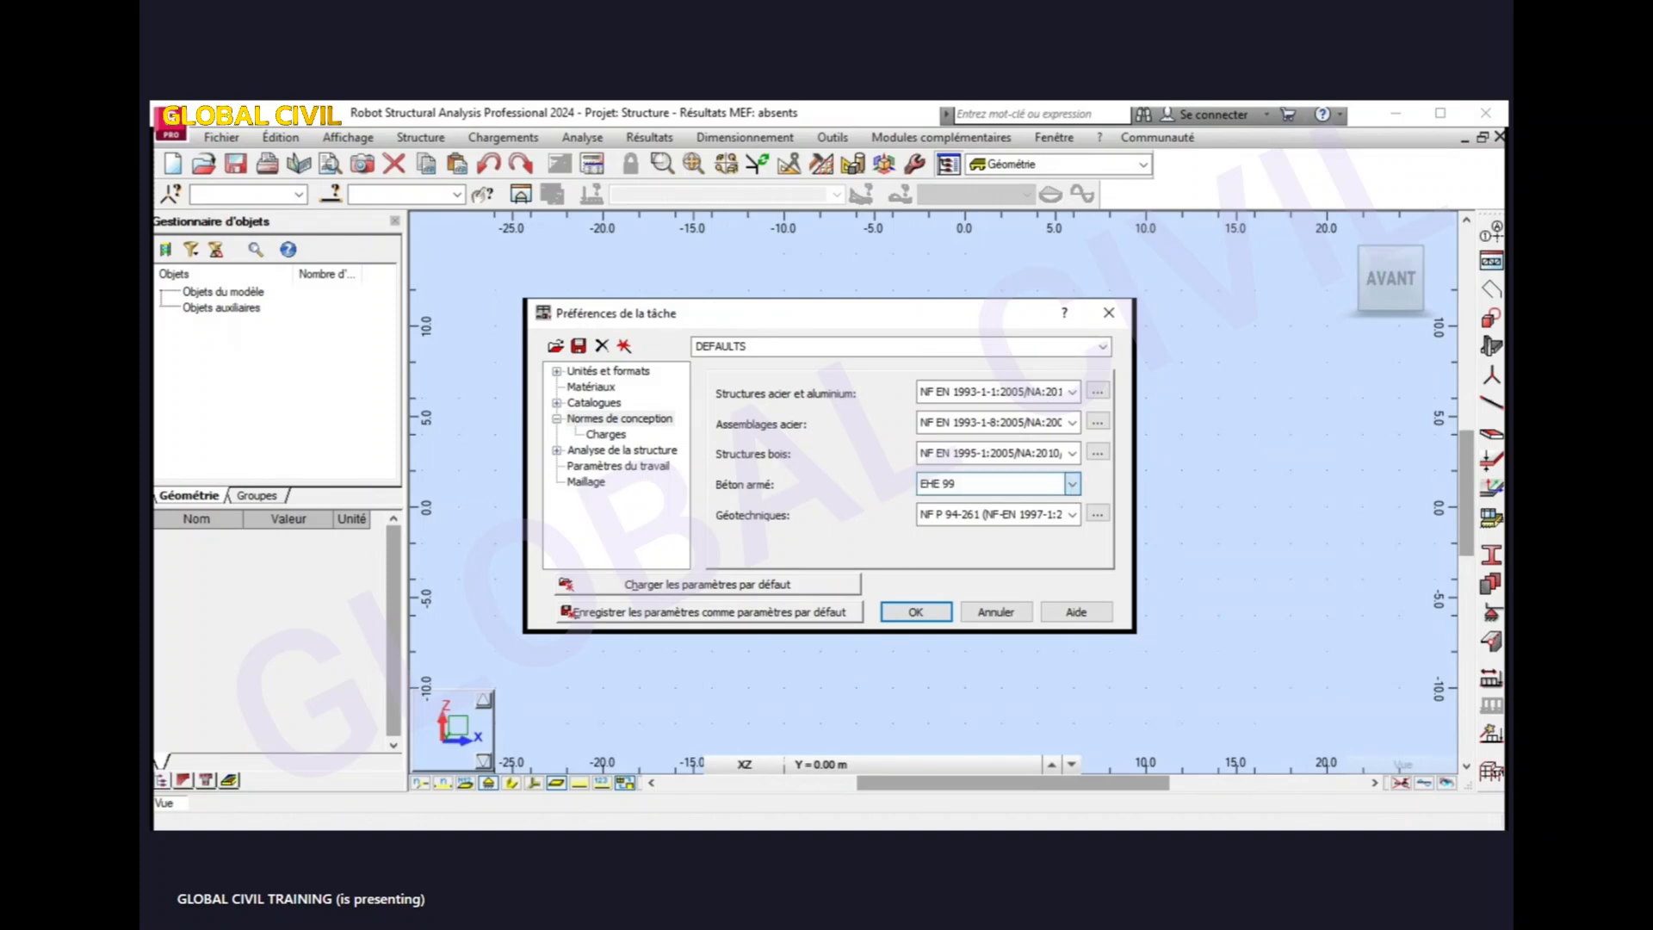
click(964, 518)
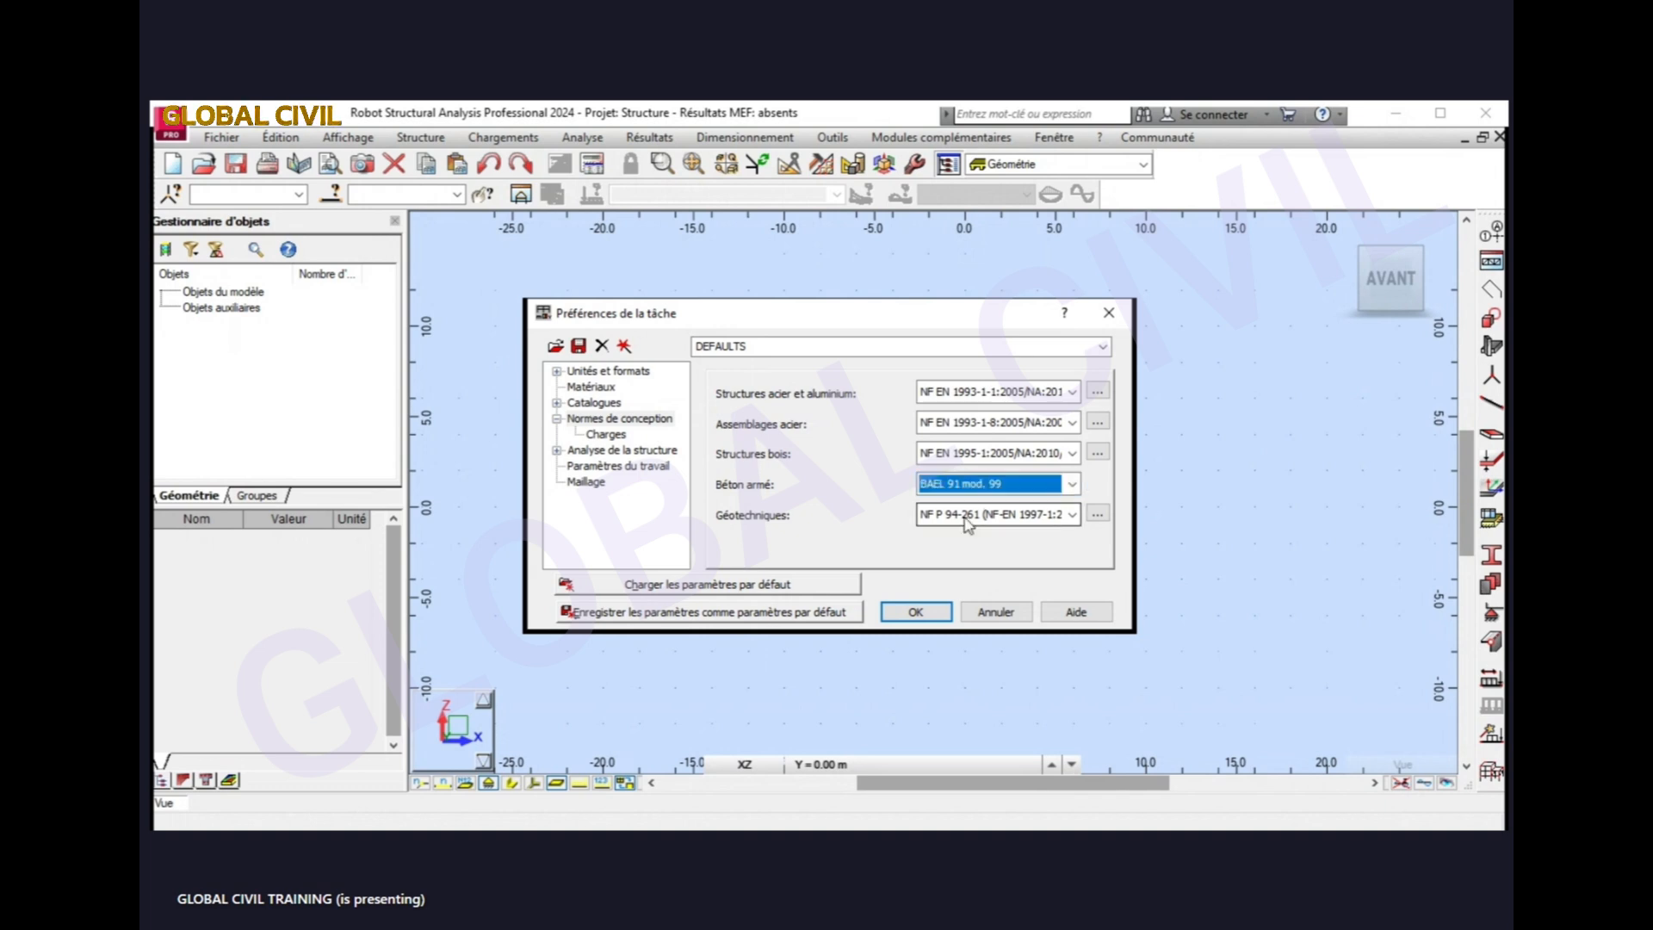
click(612, 436)
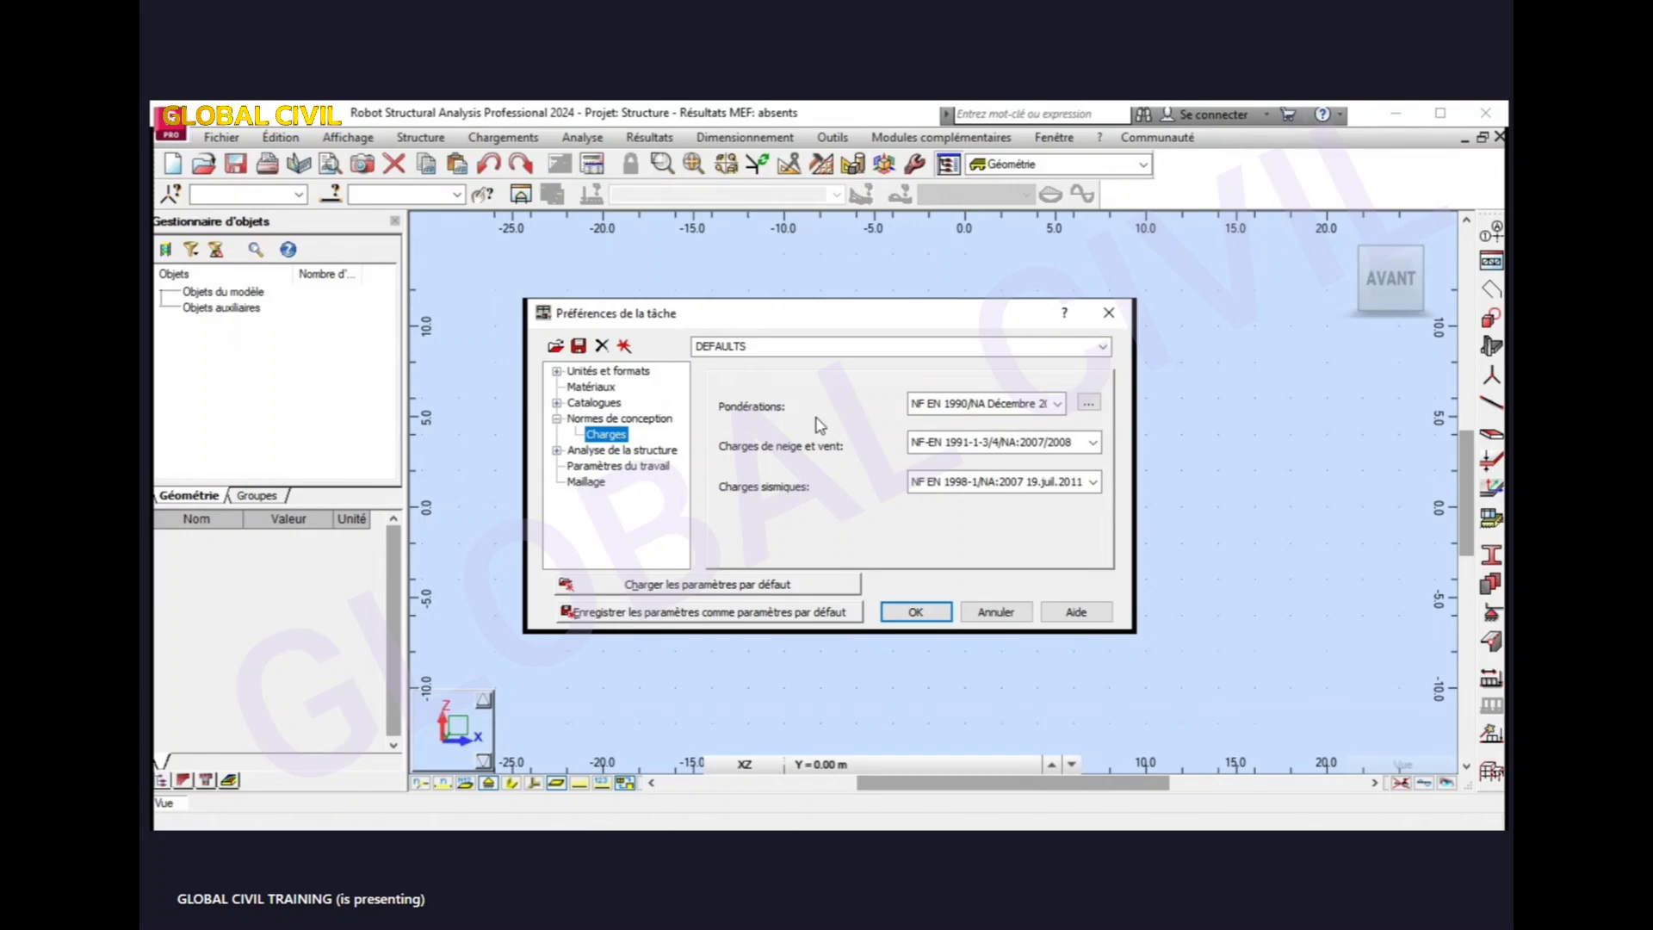
click(1058, 410)
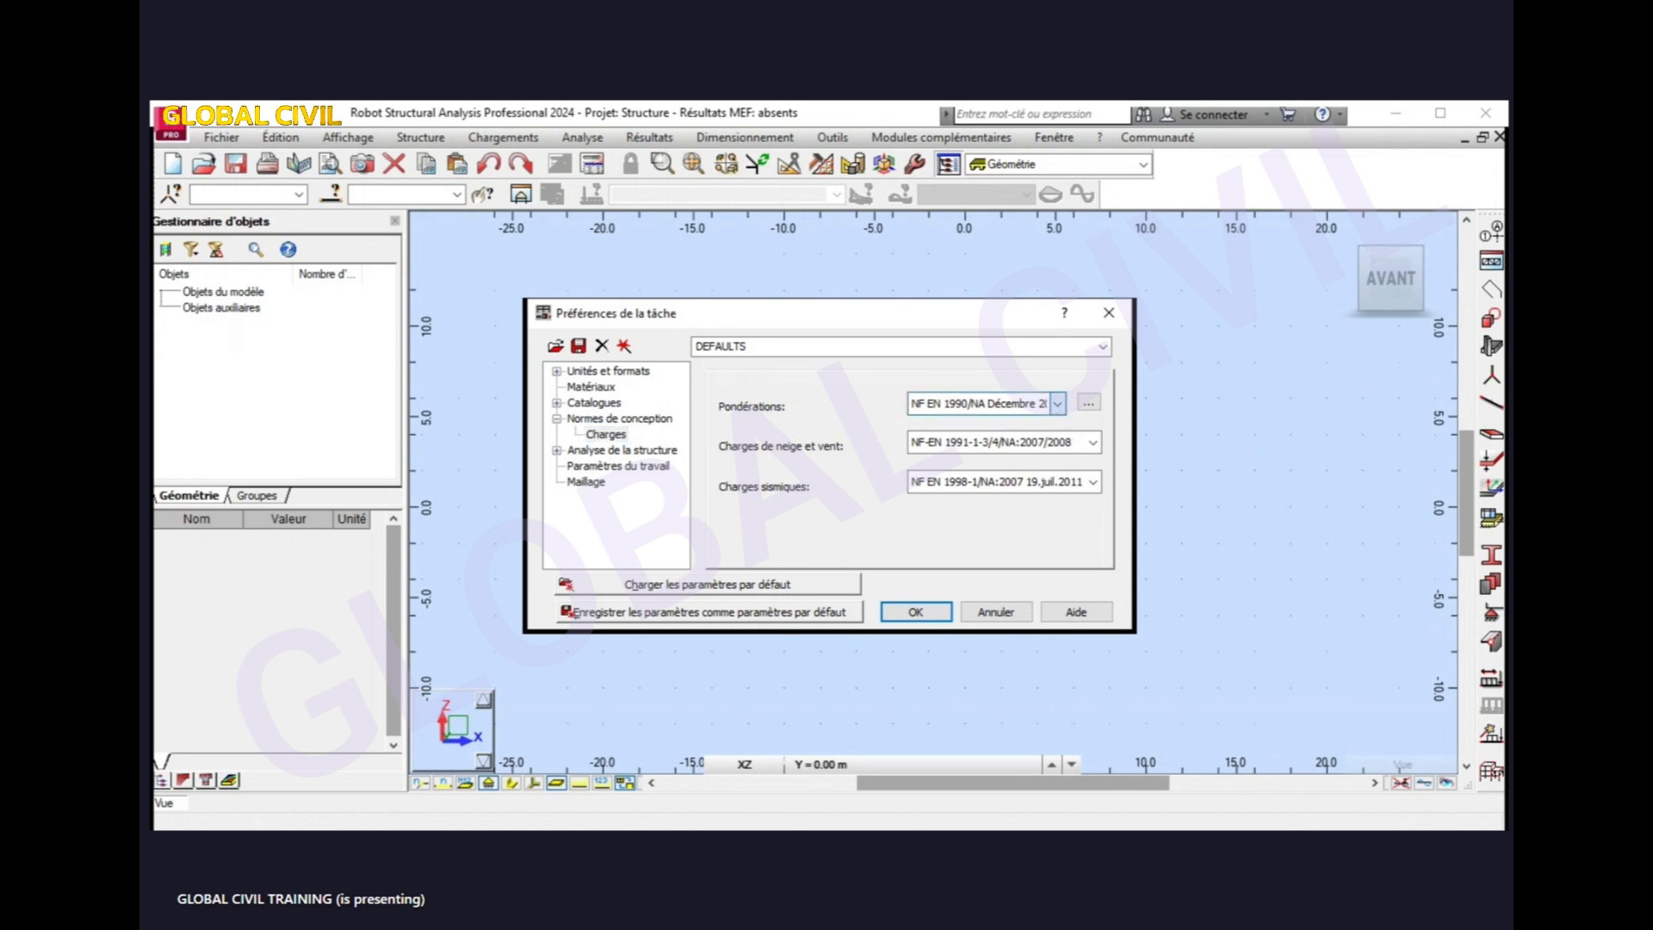
click(1002, 470)
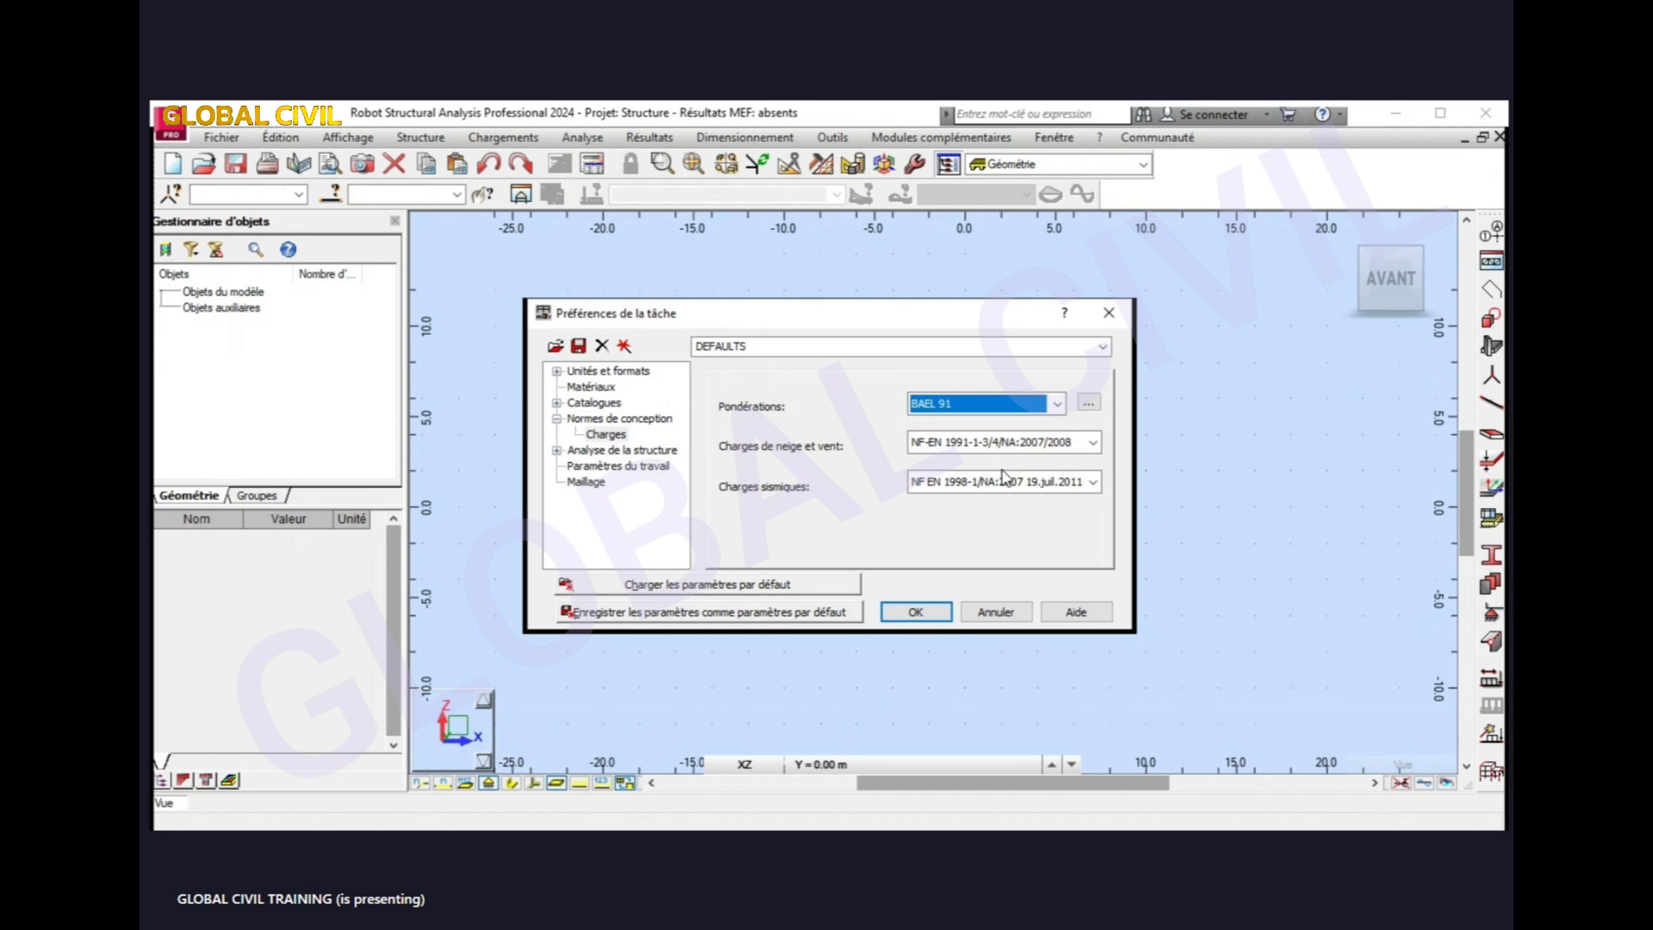
click(1089, 405)
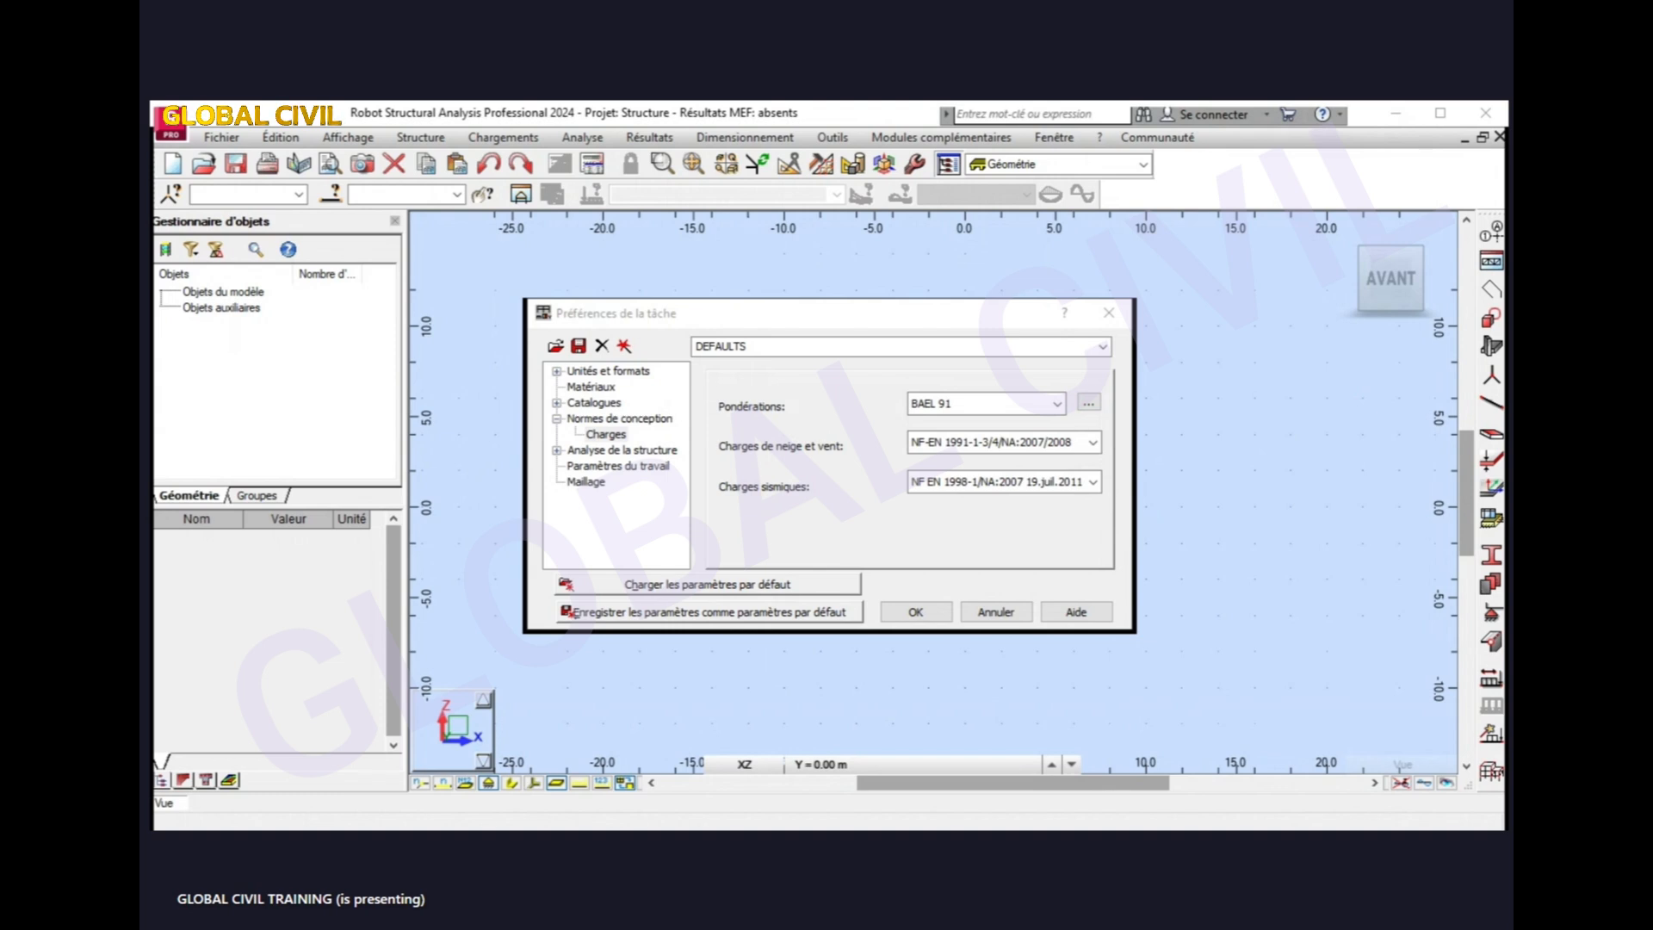
click(1412, 194)
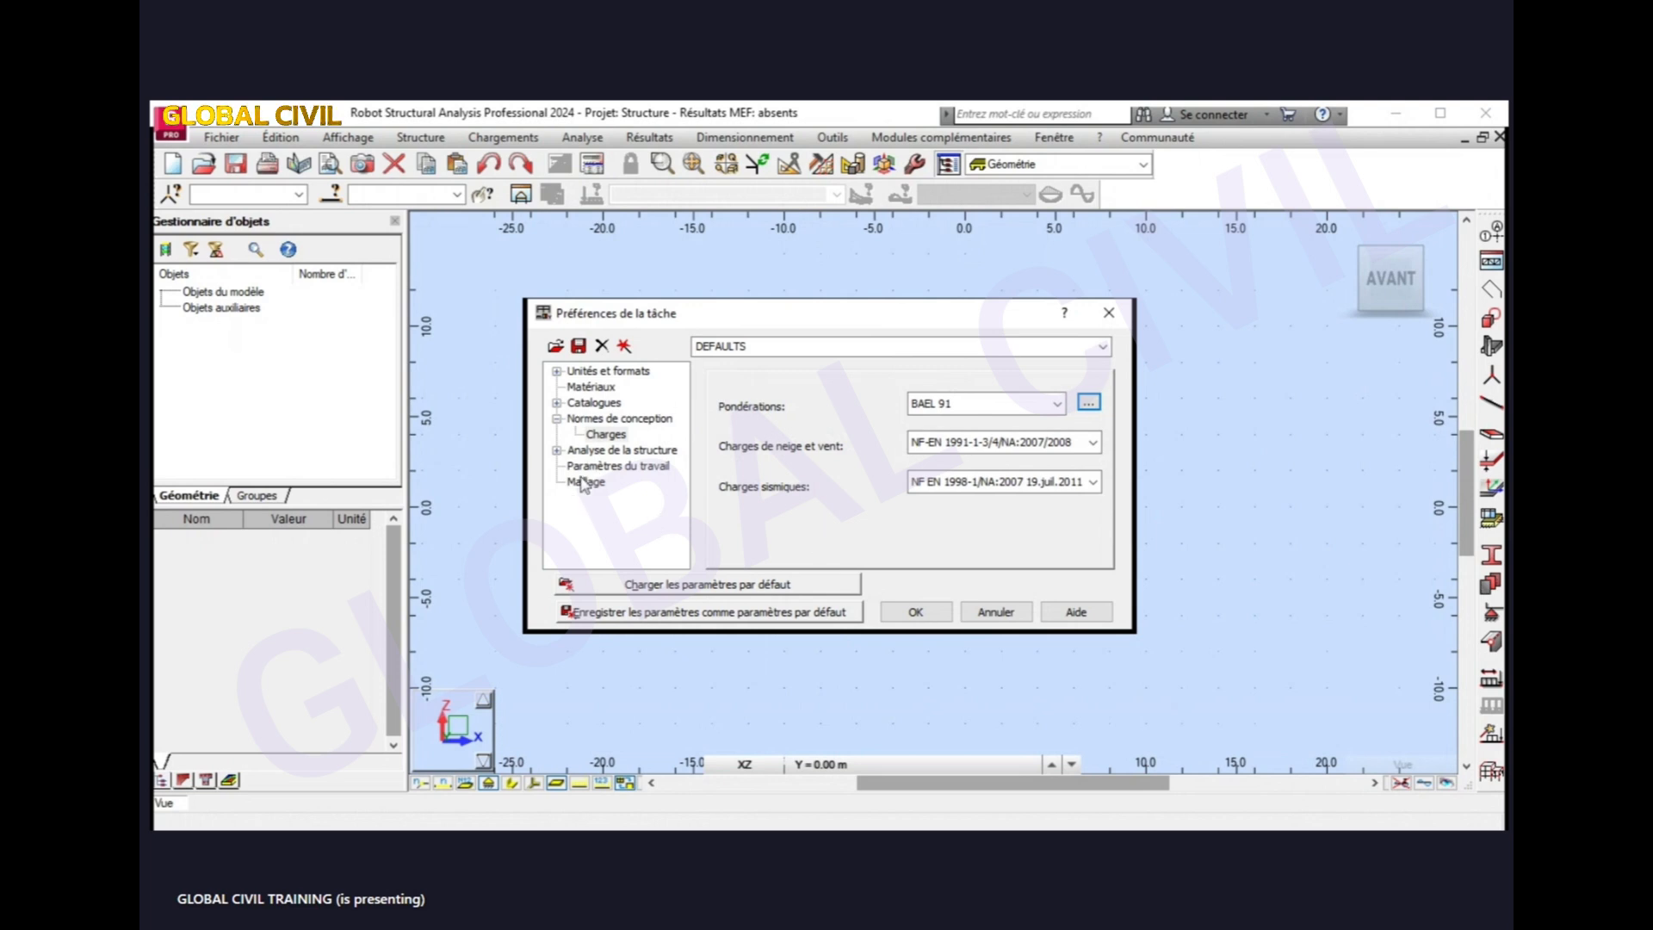
- Examine the structure analysis categories and the default meshing parameters, including the mesh option for all panels
click(556, 451)
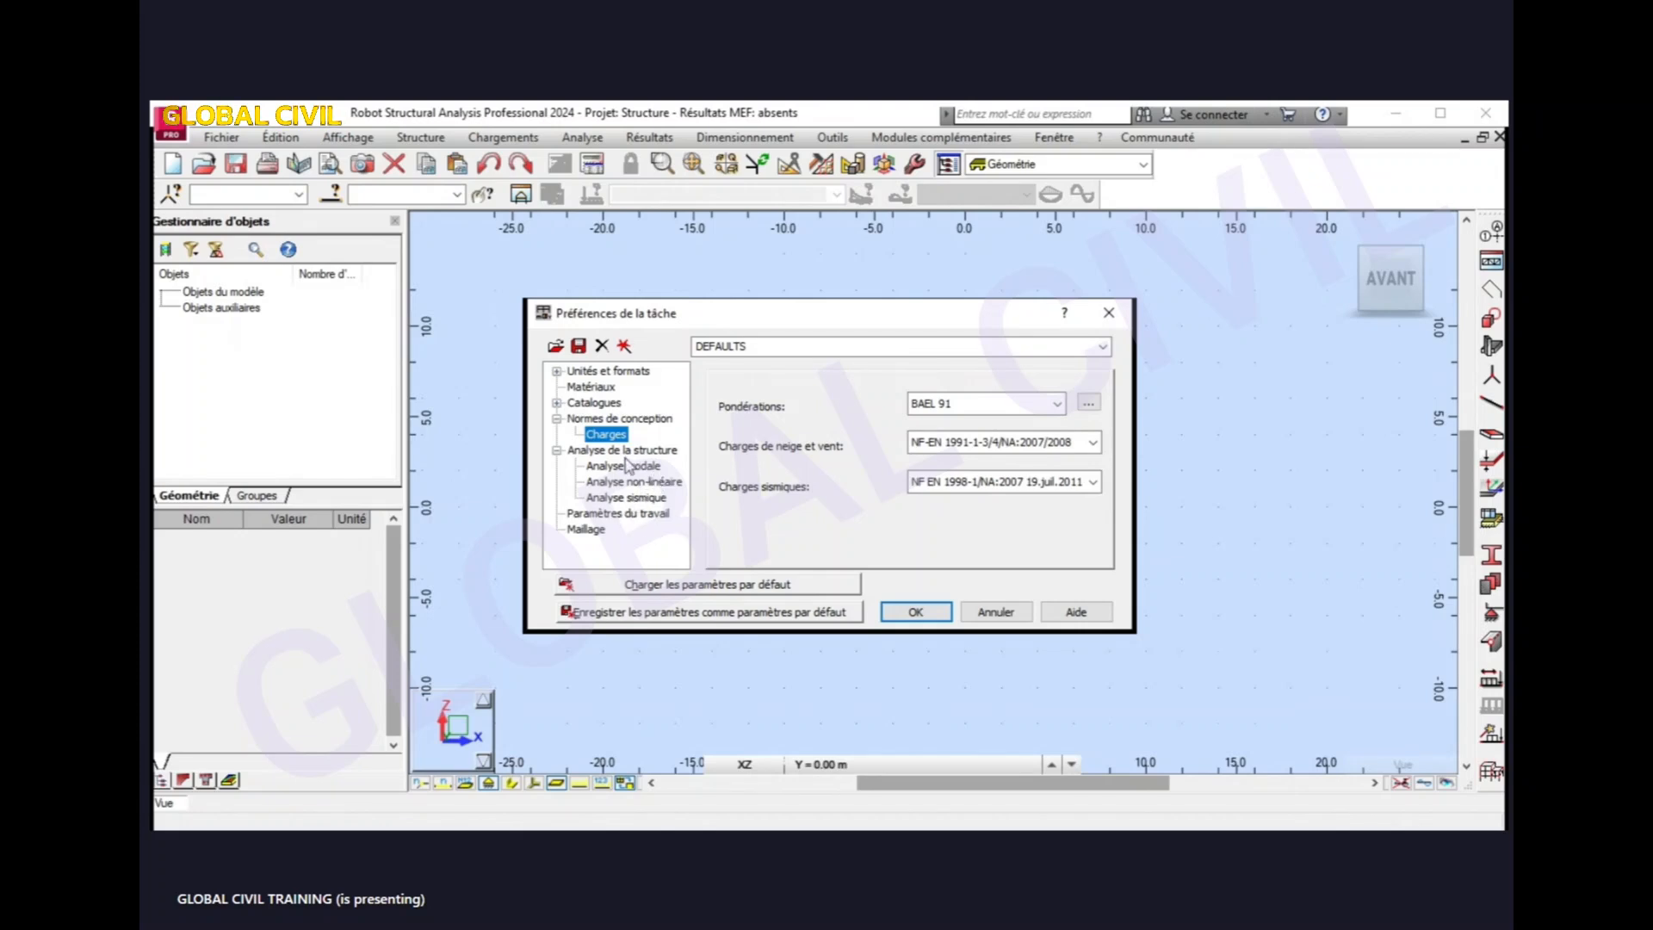
click(588, 529)
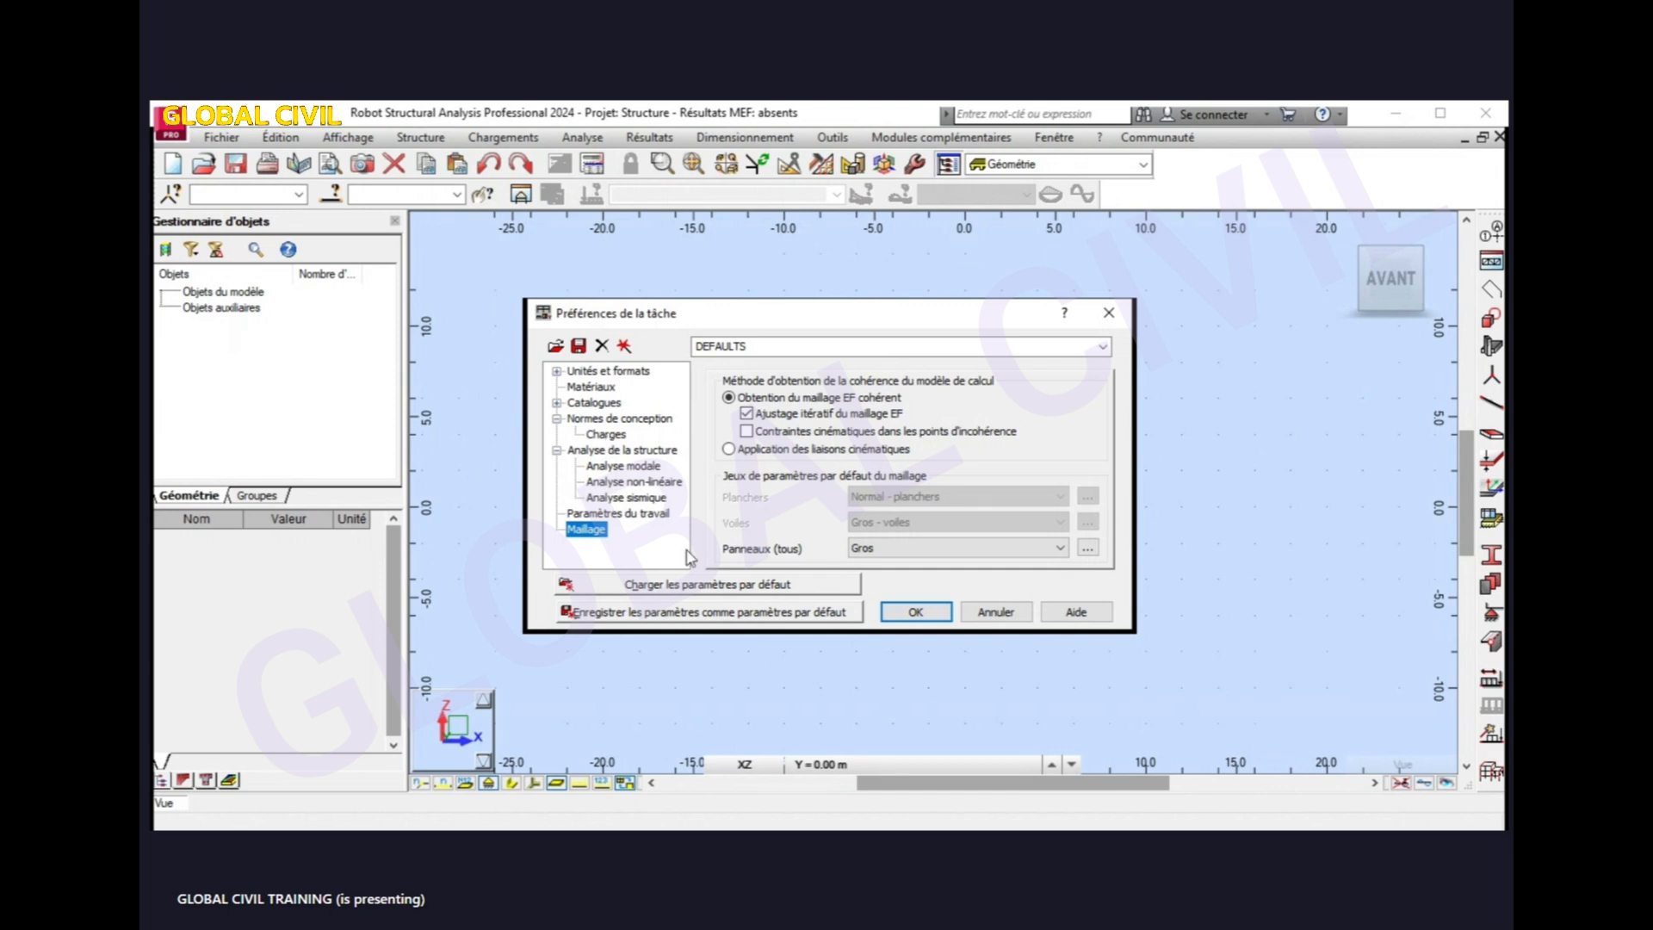
click(900, 555)
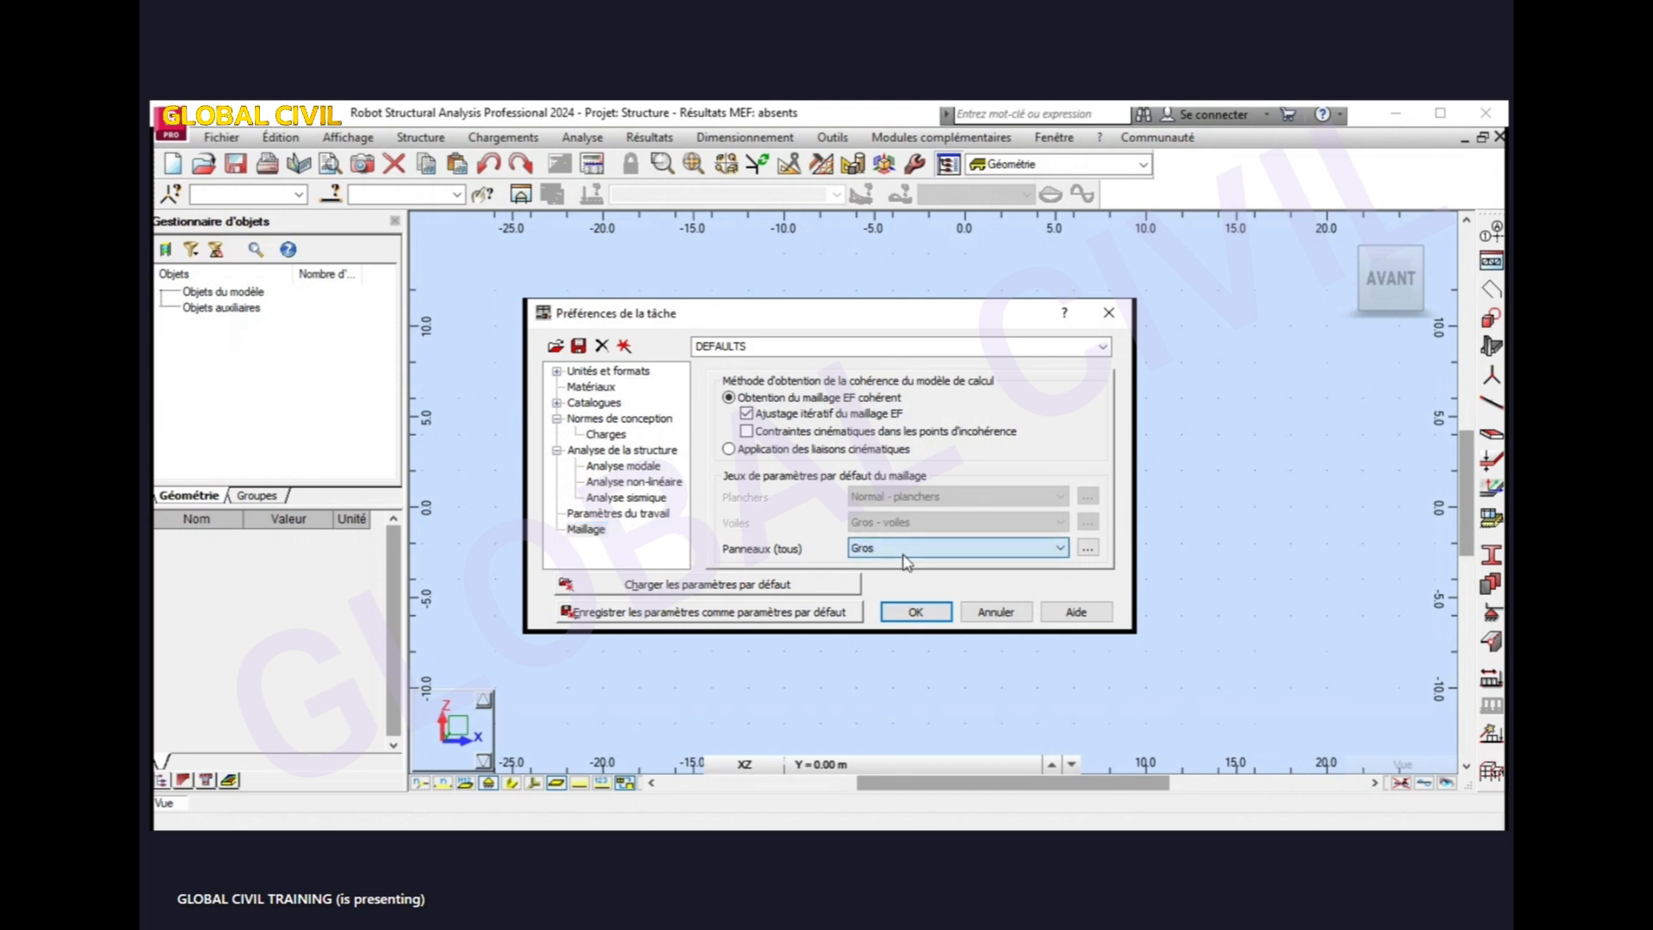
click(605, 435)
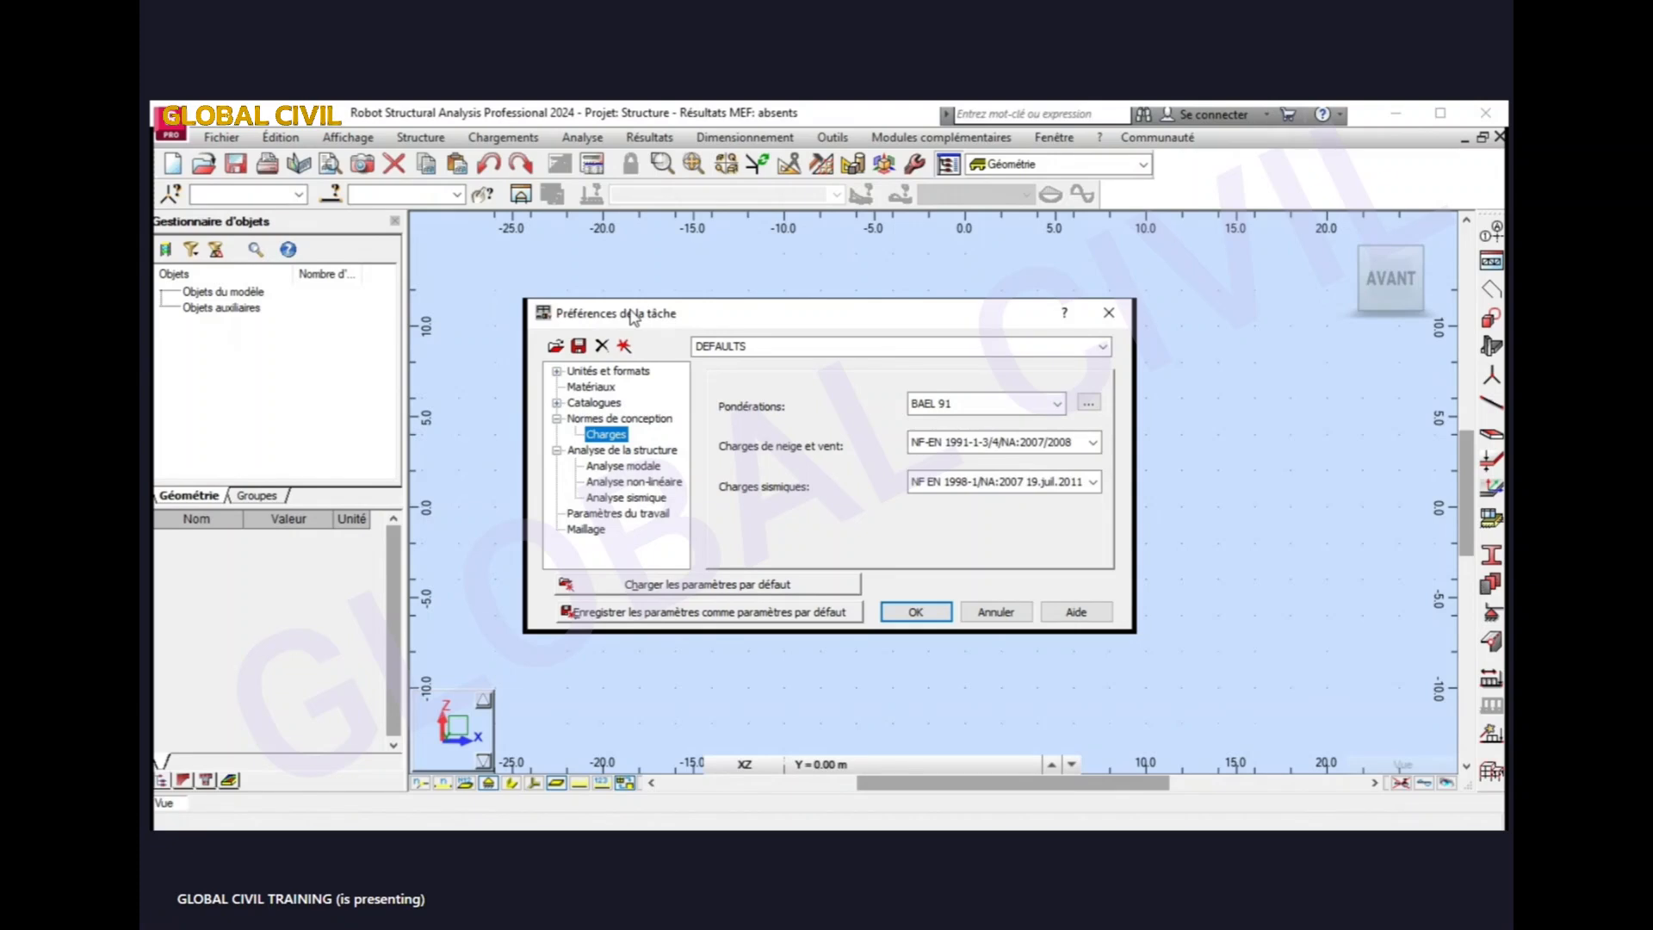
- Start saving the task preferences to a file and choose the FORMATIONS EN LIGNE folder as its location
click(578, 346)
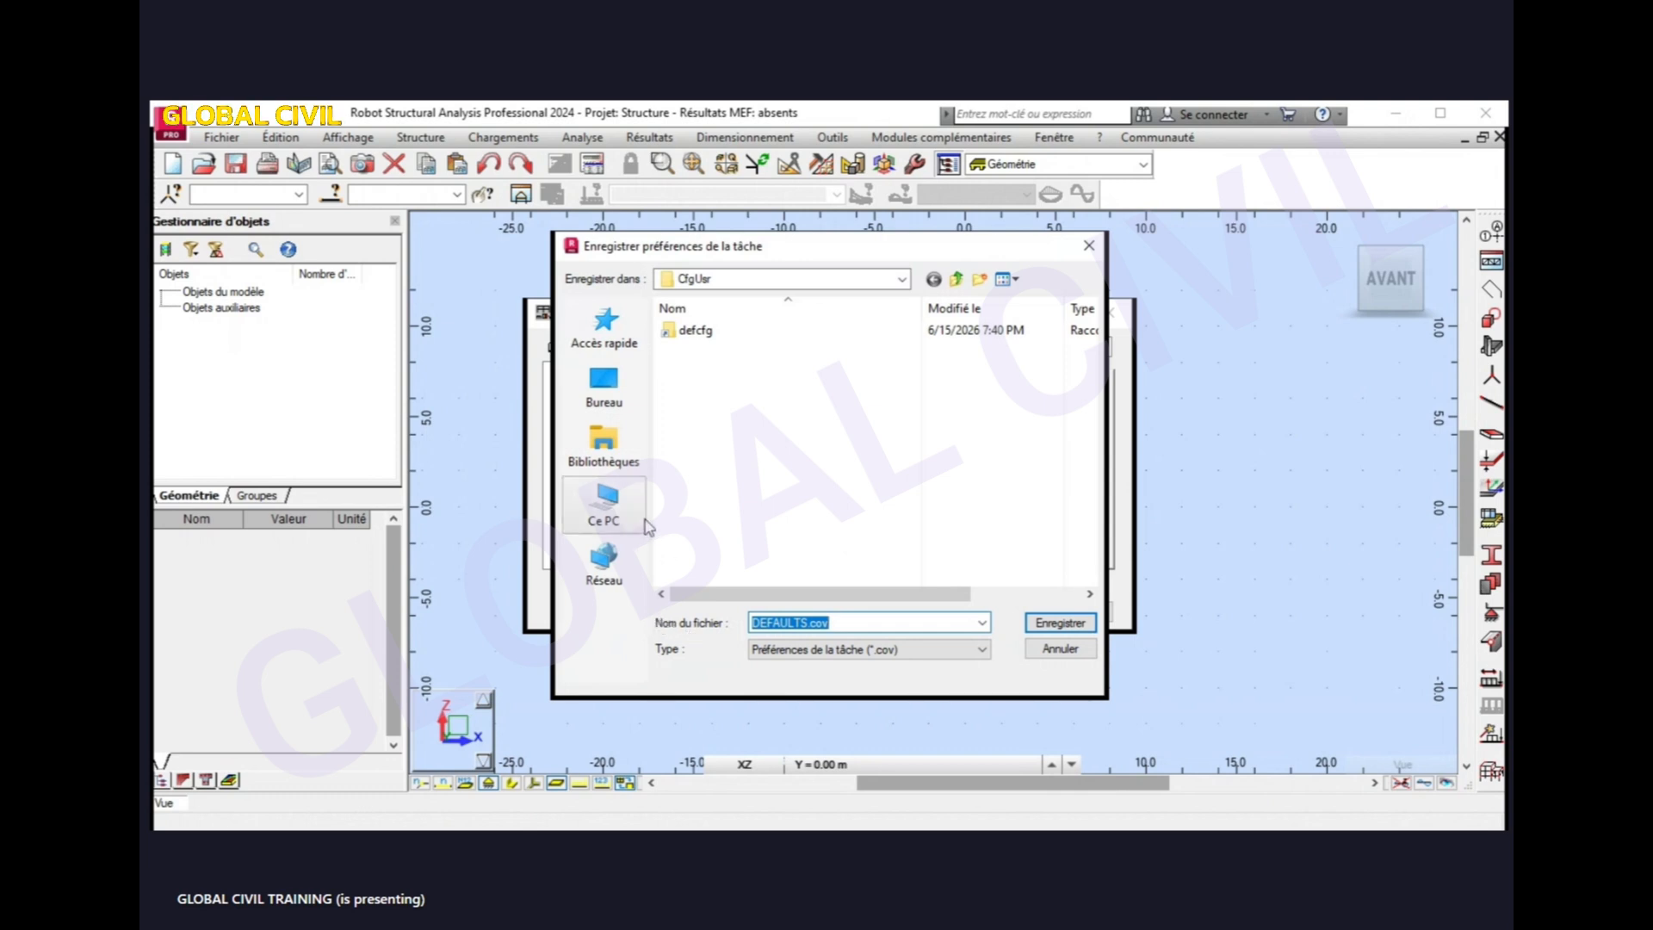
click(608, 506)
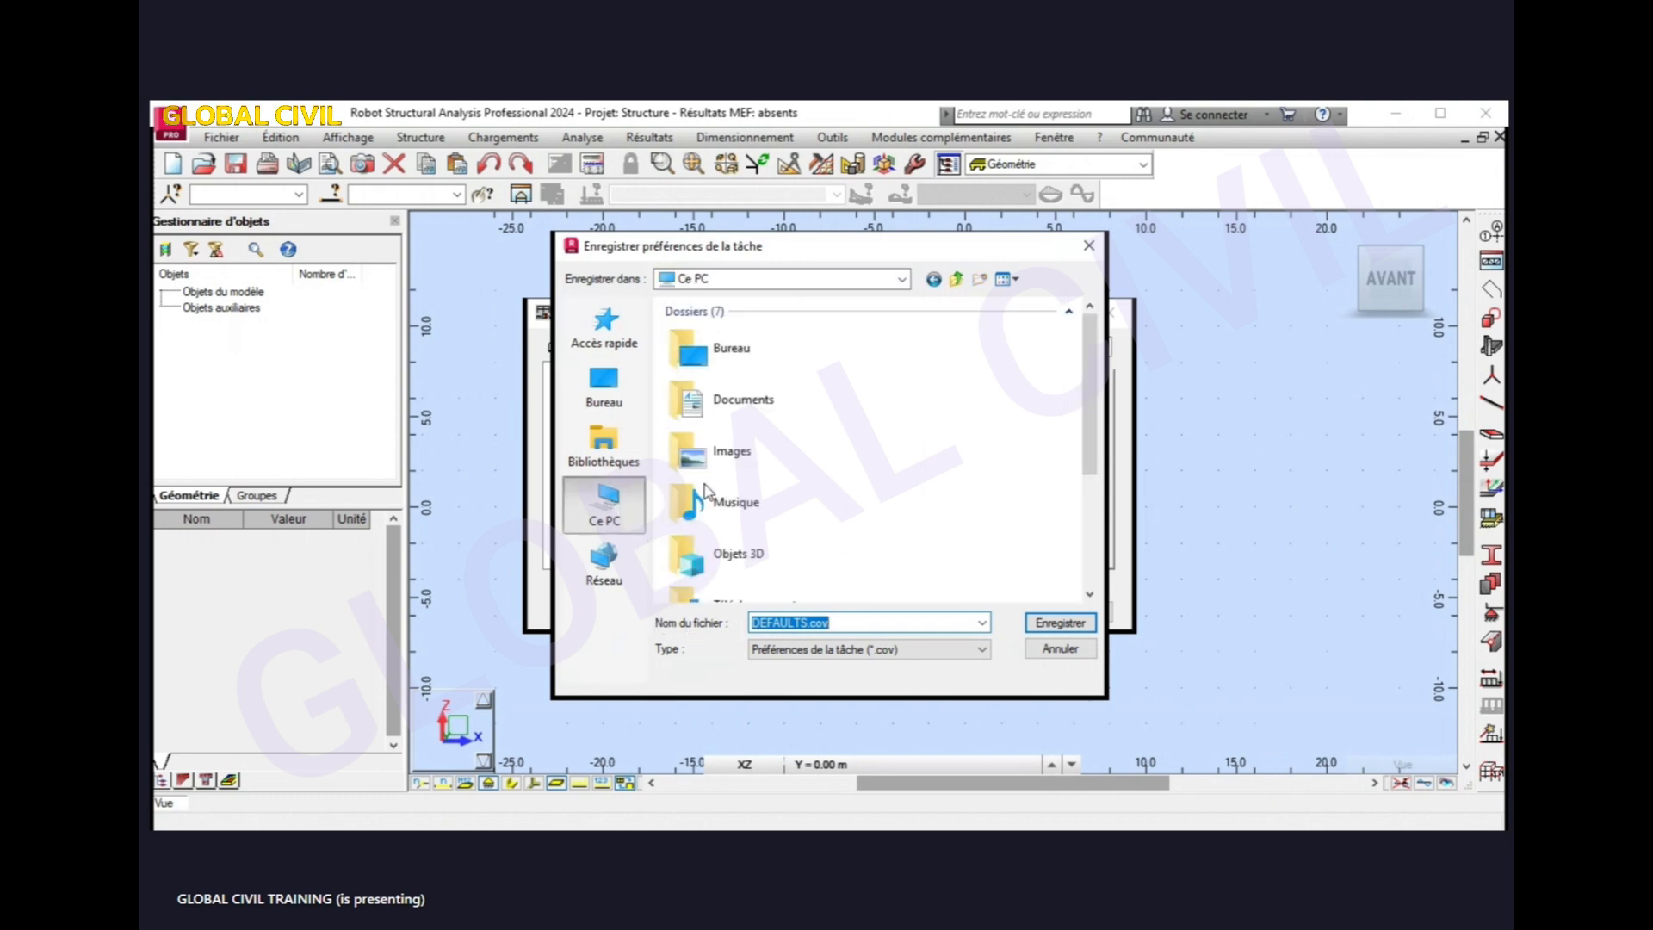
scroll(734, 534, down, 3)
double_click(732, 570)
click(796, 388)
double_click(796, 388)
- Save the preferences file under the name PARAMETRE 1.cov and accept the task preferences
click(808, 623)
key(BackSpace)
key(BackSpace)
key(BackSpace)
key(BackSpace)
key(BackSpace)
key(BackSpace)
key(BackSpace)
key(BackSpace)
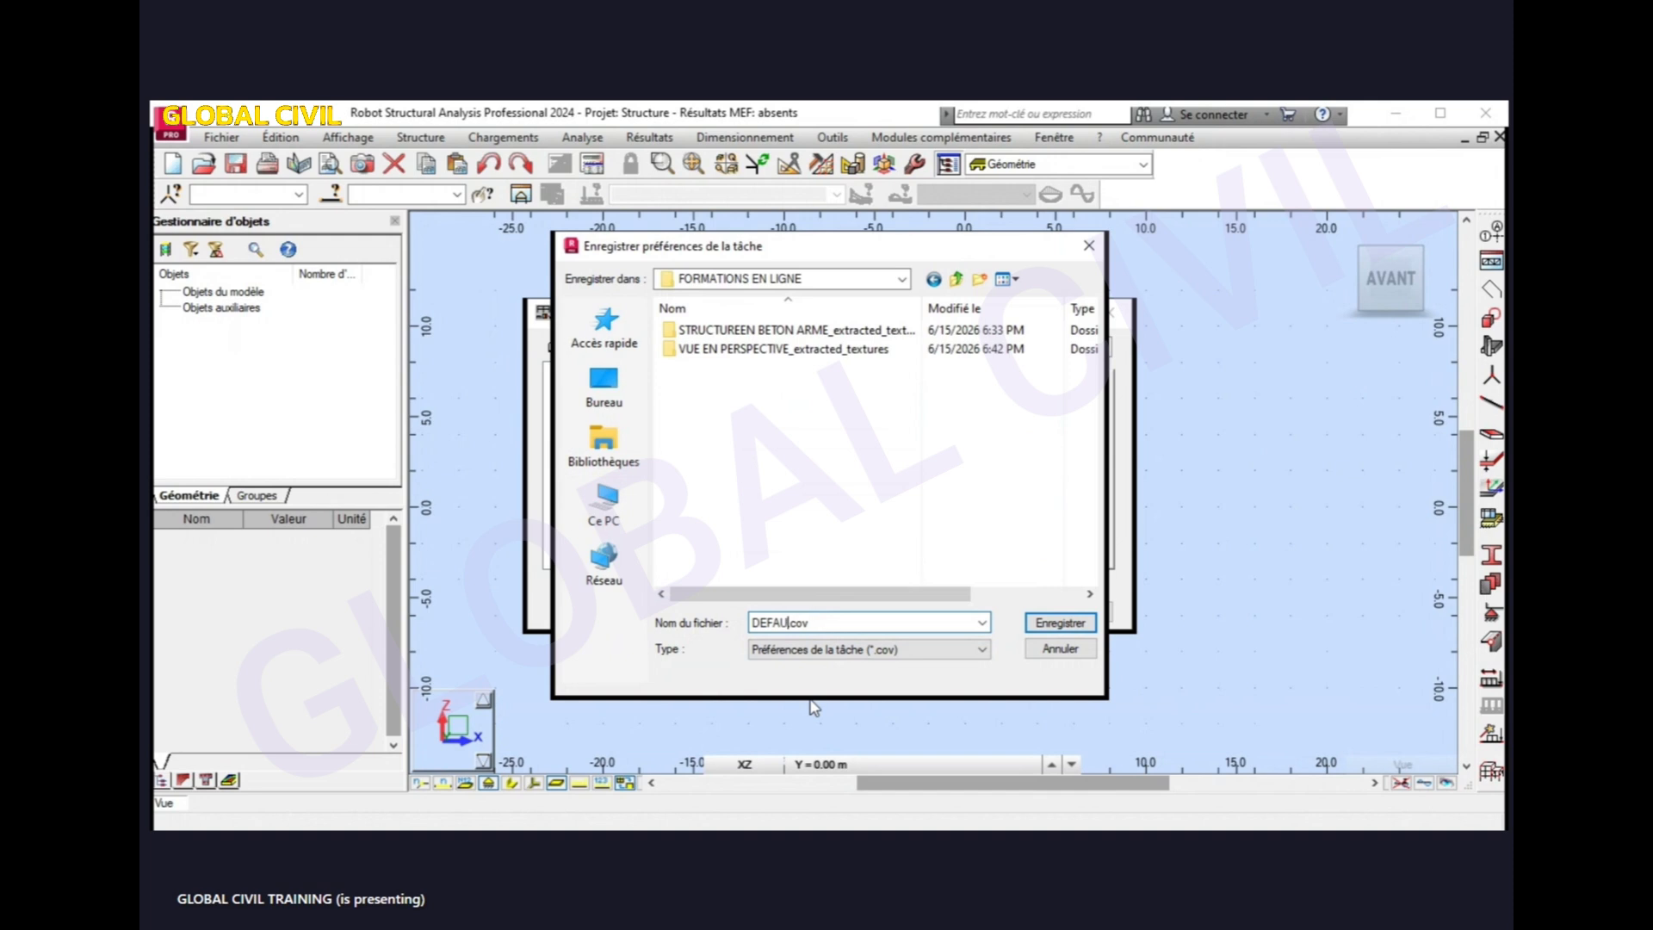
text(PARAMETRE 1)
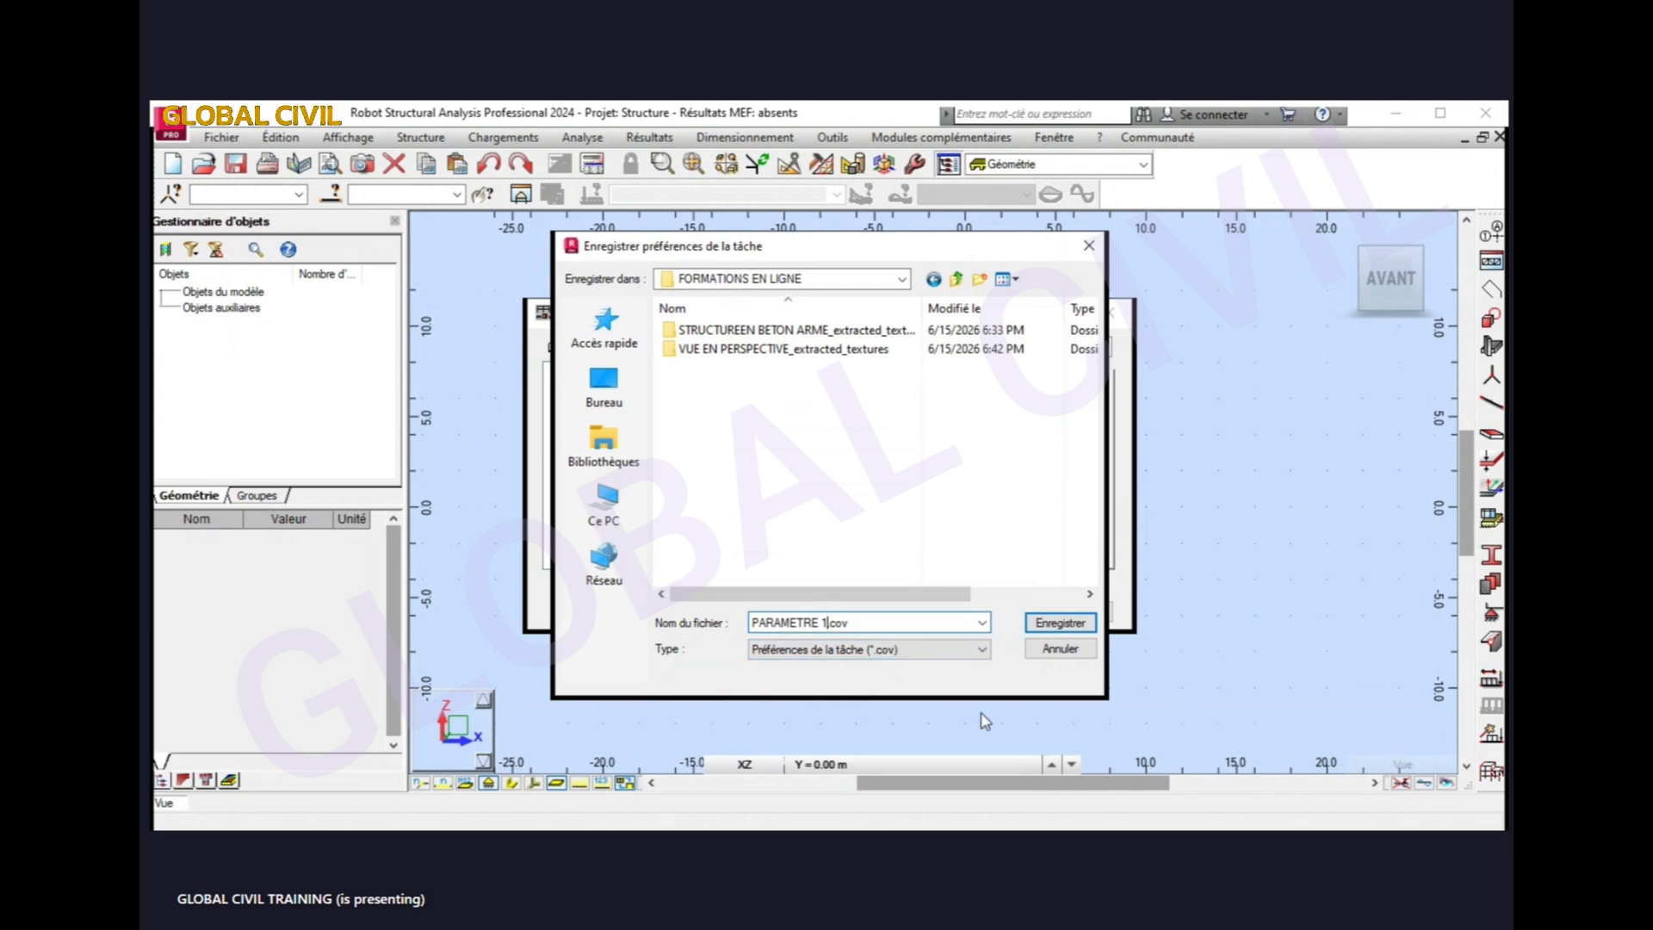
click(1060, 623)
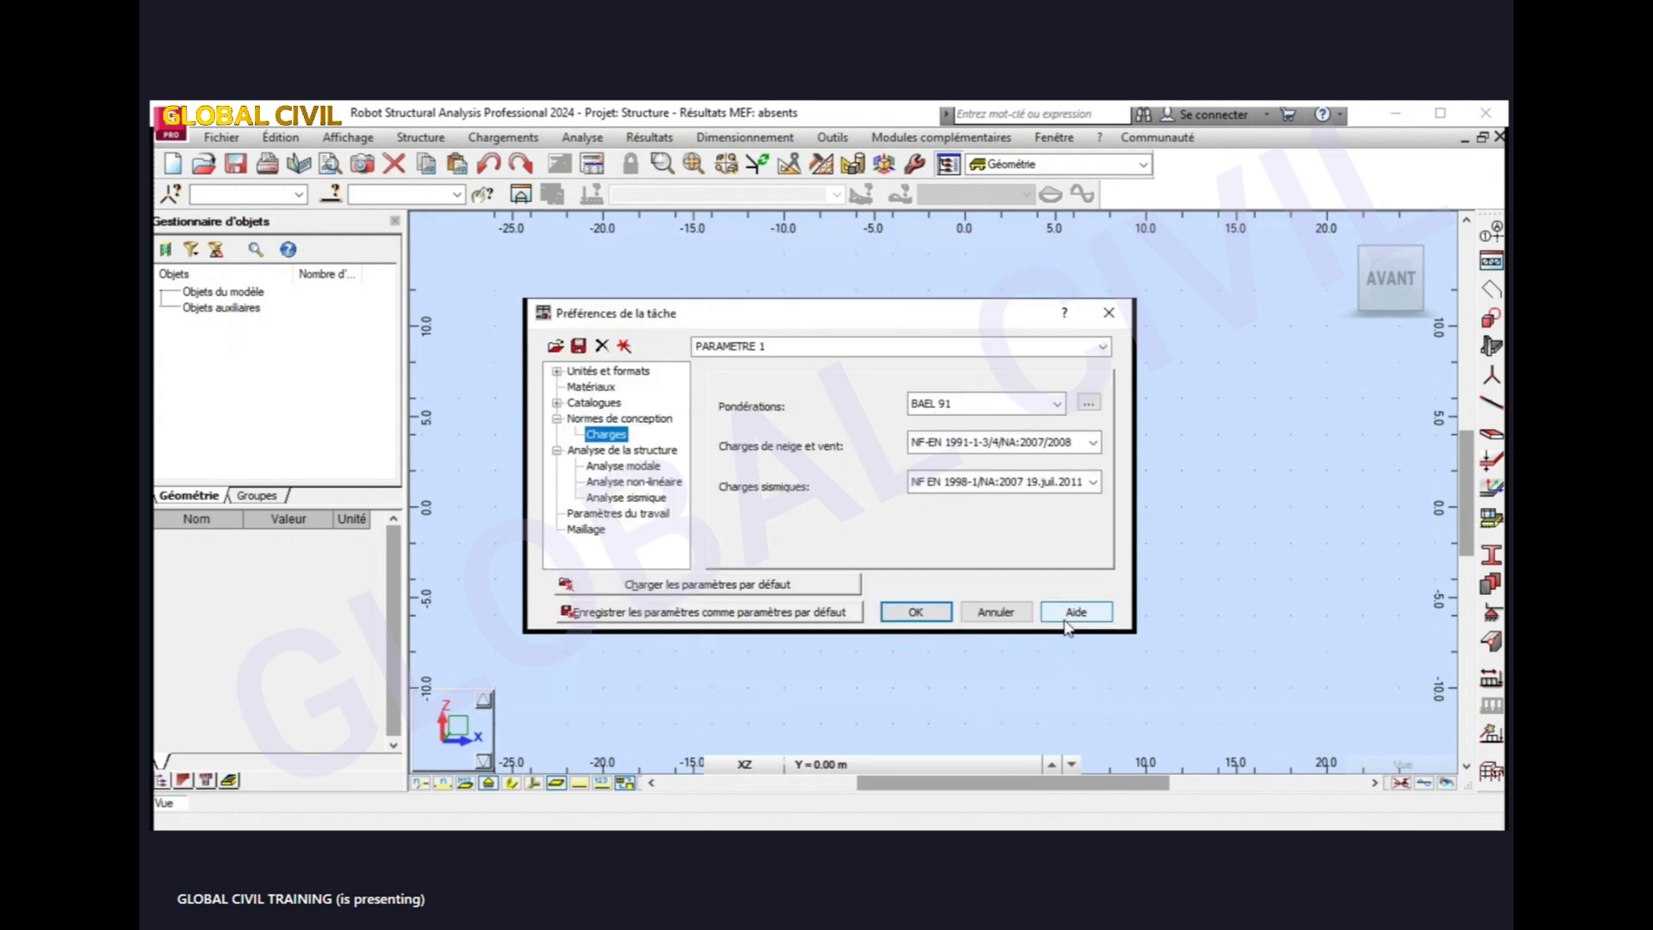
click(933, 616)
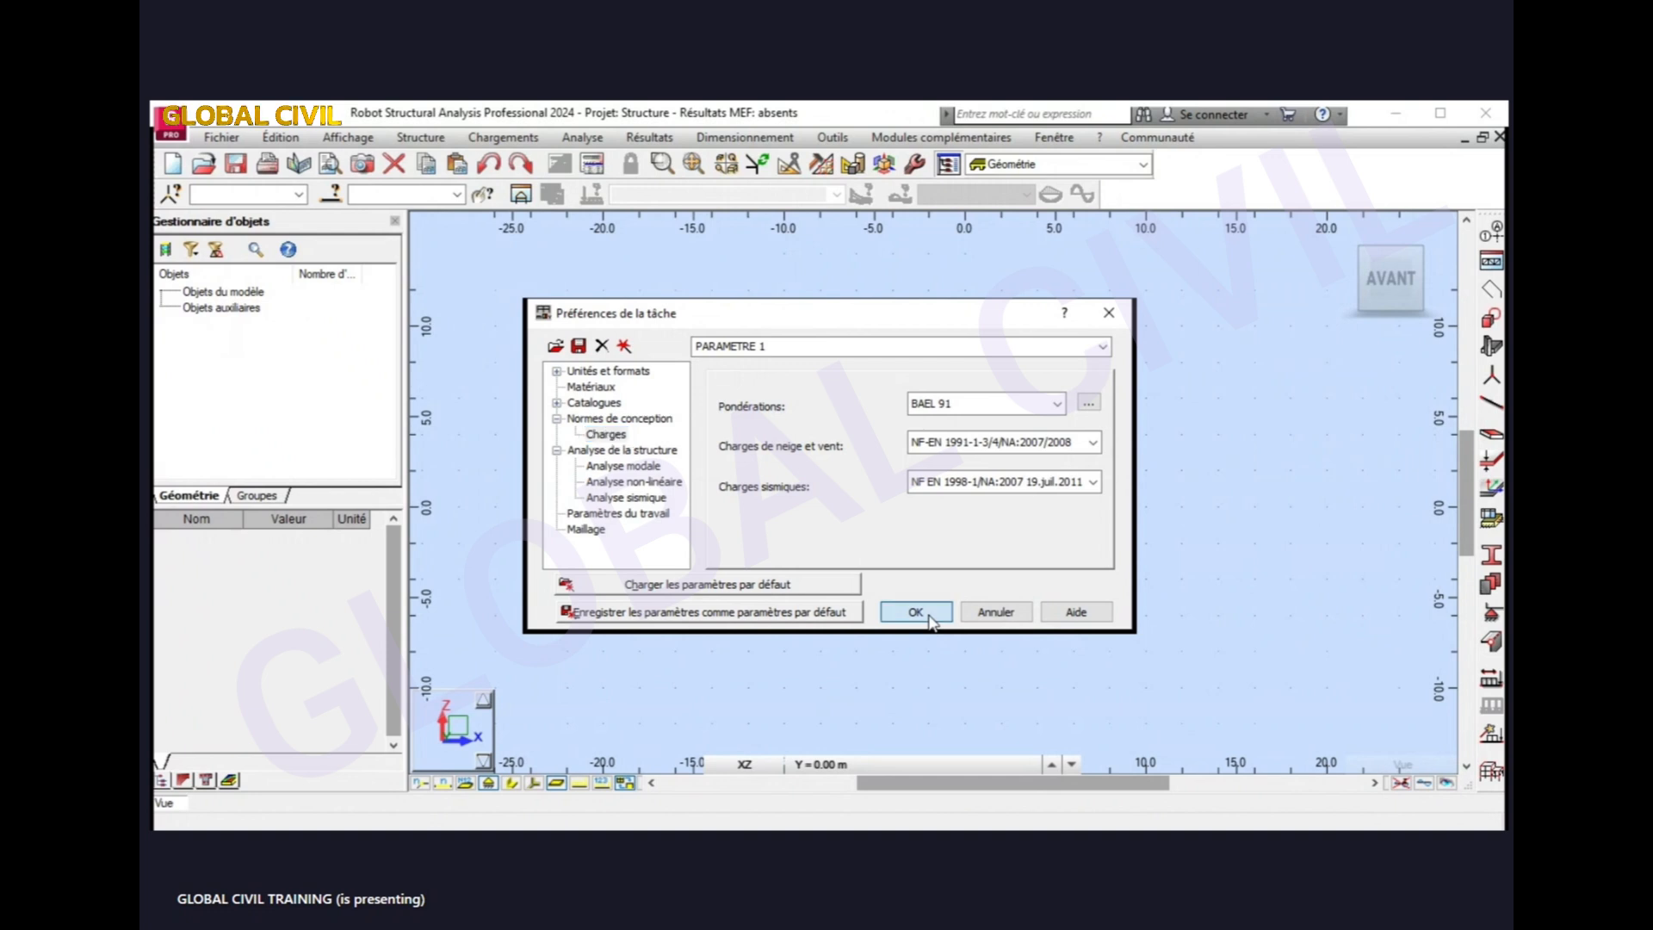